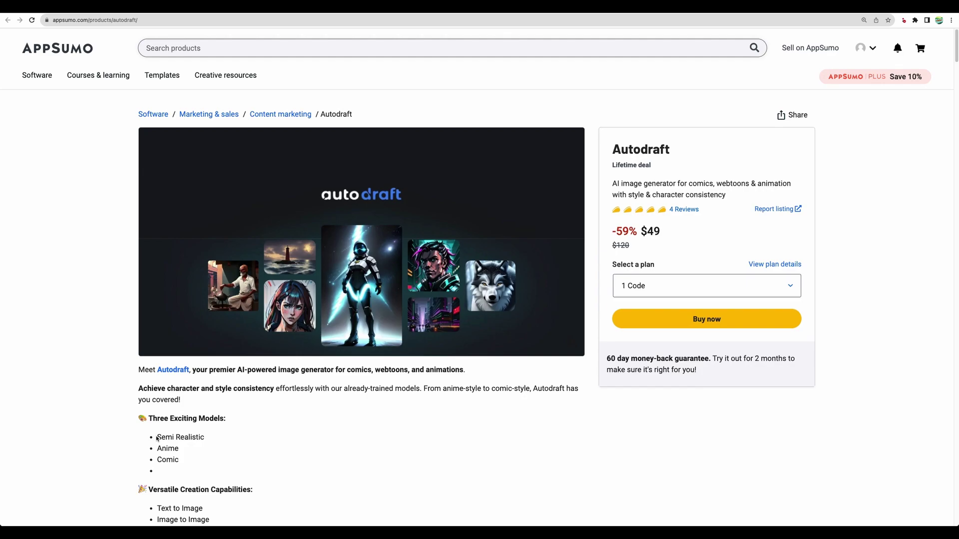
Review the Semi Realistic, Anime and Comic models described on the Autodraft deal page.
{"action": "left_click_drag", "start_coordinate": [157, 437], "coordinate": [171, 449]}
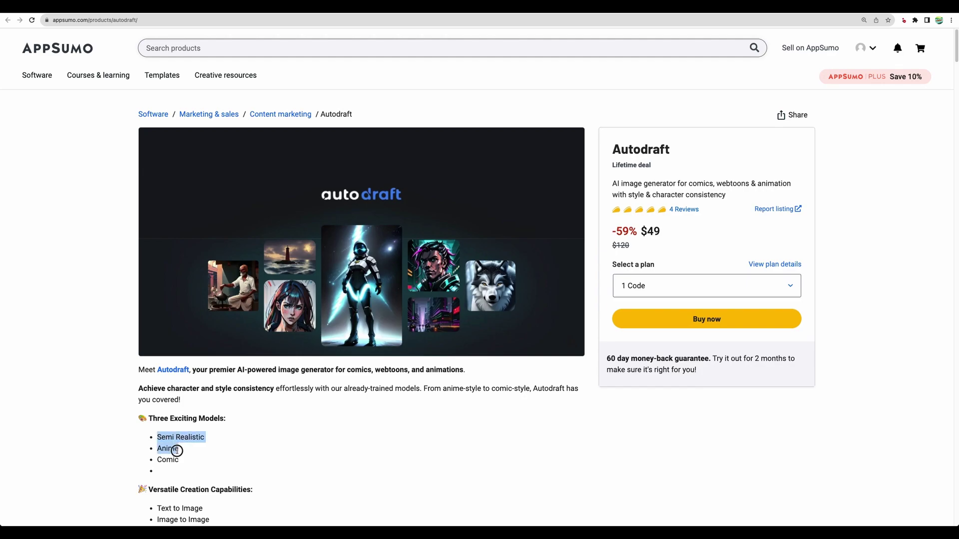
{"action": "left_click", "coordinate": [172, 450]}
{"action": "scroll", "coordinate": [171, 449], "scroll_direction": "down", "scroll_amount": 3}
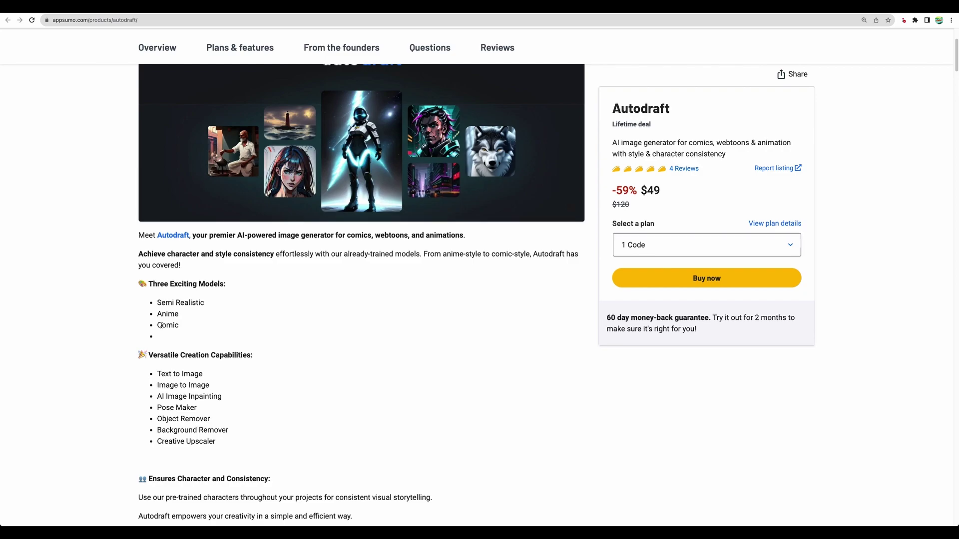
{"action": "scroll", "coordinate": [220, 316], "scroll_direction": "up", "scroll_amount": 3}
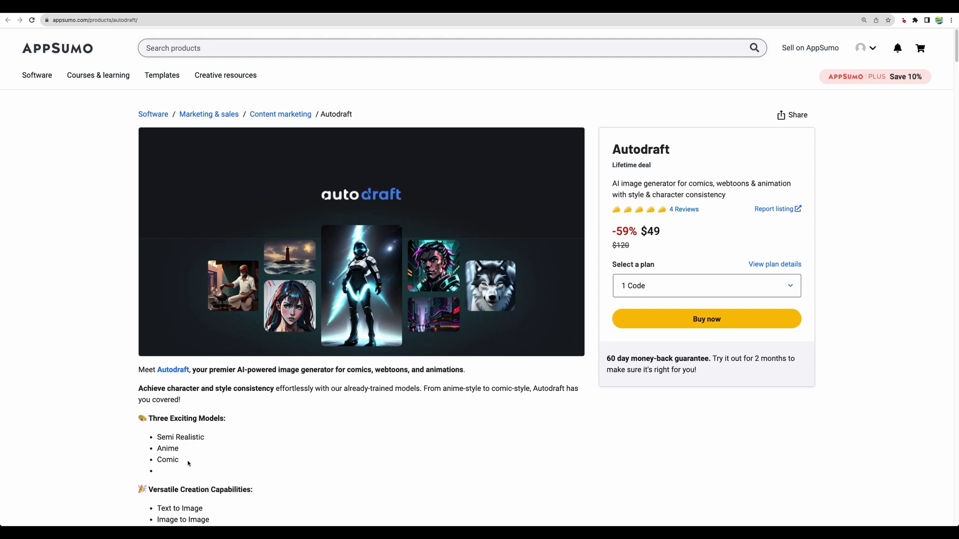
{"action": "left_click_drag", "start_coordinate": [188, 464], "coordinate": [160, 437]}
Read through the versatile creation capabilities of Autodraft, from Text to Image through Pose Maker to Creative Upscaler.
{"action": "scroll", "coordinate": [160, 437], "scroll_direction": "down", "scroll_amount": 7}
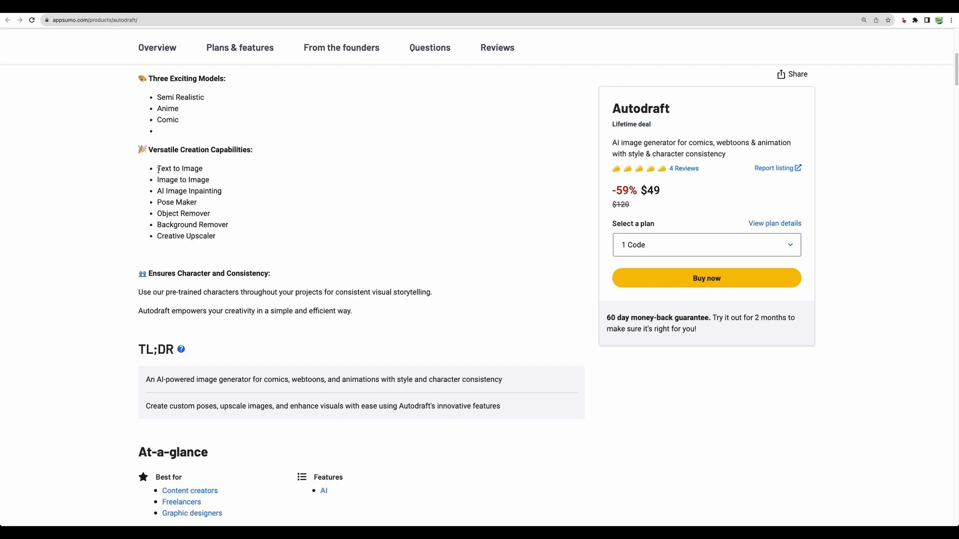
{"action": "left_click", "coordinate": [157, 169]}
{"action": "left_click_drag", "start_coordinate": [158, 169], "coordinate": [220, 183]}
{"action": "left_click", "coordinate": [161, 181]}
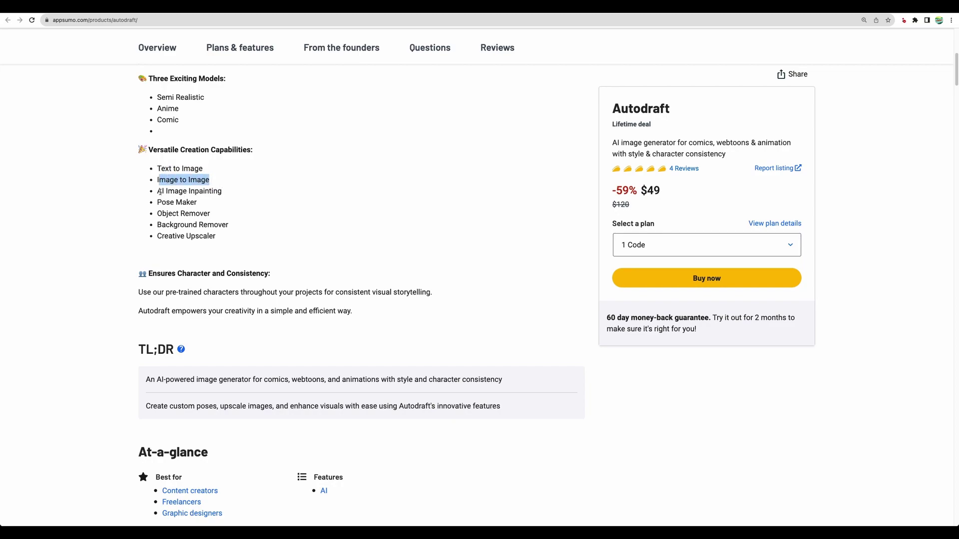
{"action": "left_click_drag", "start_coordinate": [159, 191], "coordinate": [223, 193]}
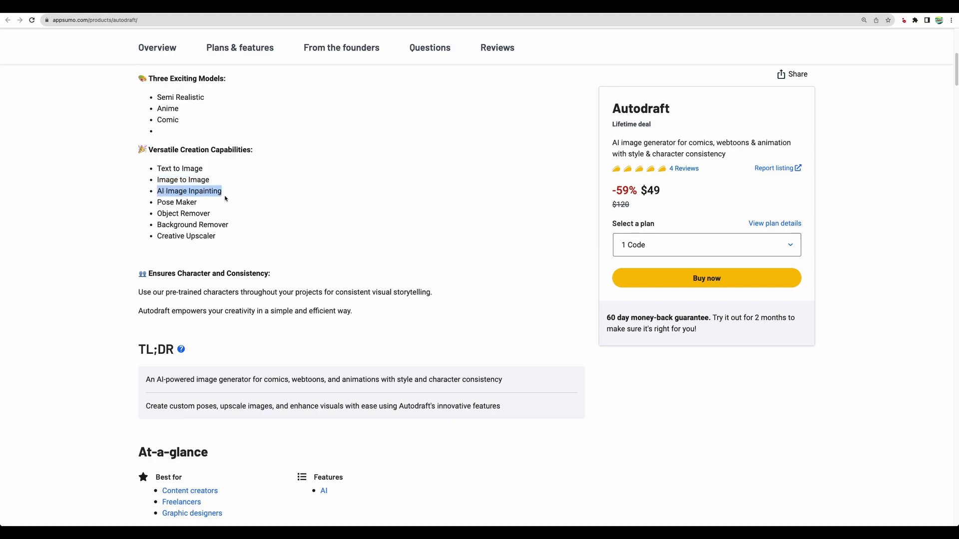
{"action": "left_click", "coordinate": [192, 213]}
{"action": "left_click_drag", "start_coordinate": [204, 225], "coordinate": [218, 224]}
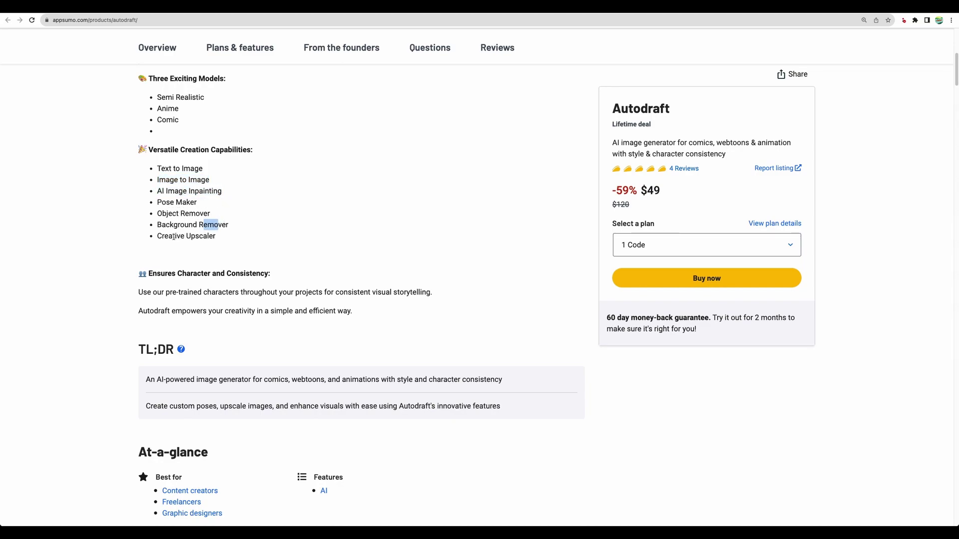
{"action": "left_click_drag", "start_coordinate": [160, 236], "coordinate": [218, 236]}
{"action": "left_click", "coordinate": [183, 208]}
{"action": "left_click_drag", "start_coordinate": [157, 204], "coordinate": [221, 207]}
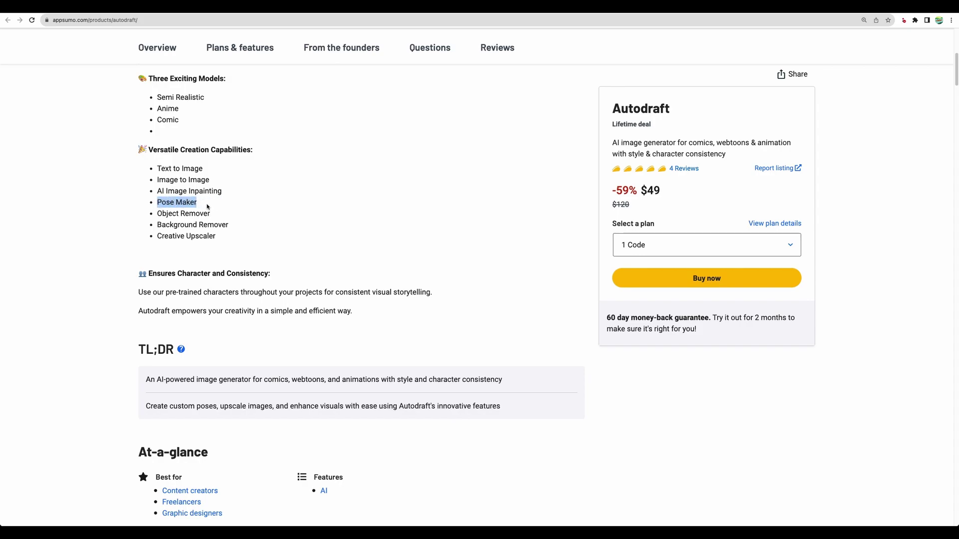
{"action": "left_click", "coordinate": [209, 206]}
{"action": "left_click_drag", "start_coordinate": [209, 206], "coordinate": [160, 203]}
Examine the Pose Maker, Creative Upscale and AI Paint sections of the deal description.
{"action": "scroll", "coordinate": [250, 257], "scroll_direction": "down", "scroll_amount": 7}
{"action": "scroll", "coordinate": [248, 257], "scroll_direction": "down", "scroll_amount": 7}
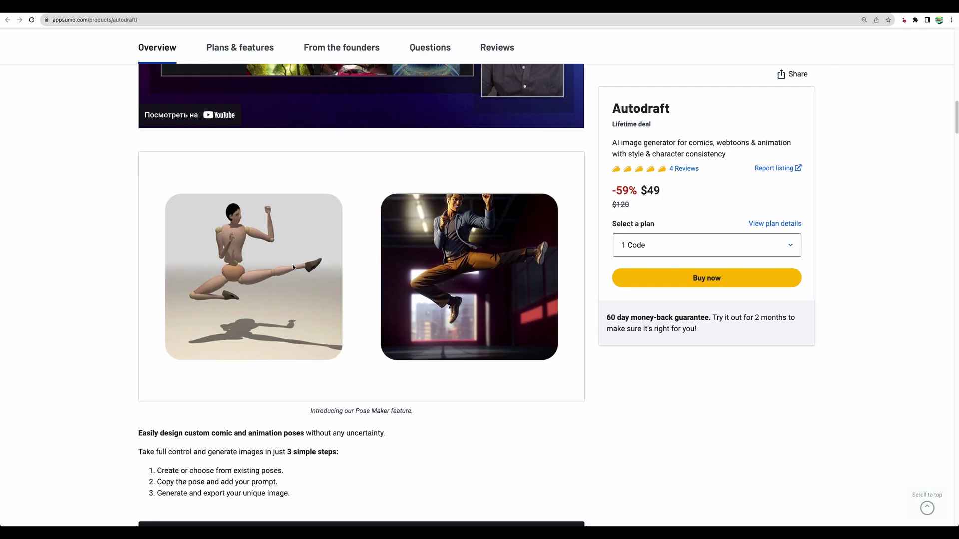
{"action": "scroll", "coordinate": [292, 239], "scroll_direction": "down", "scroll_amount": 15}
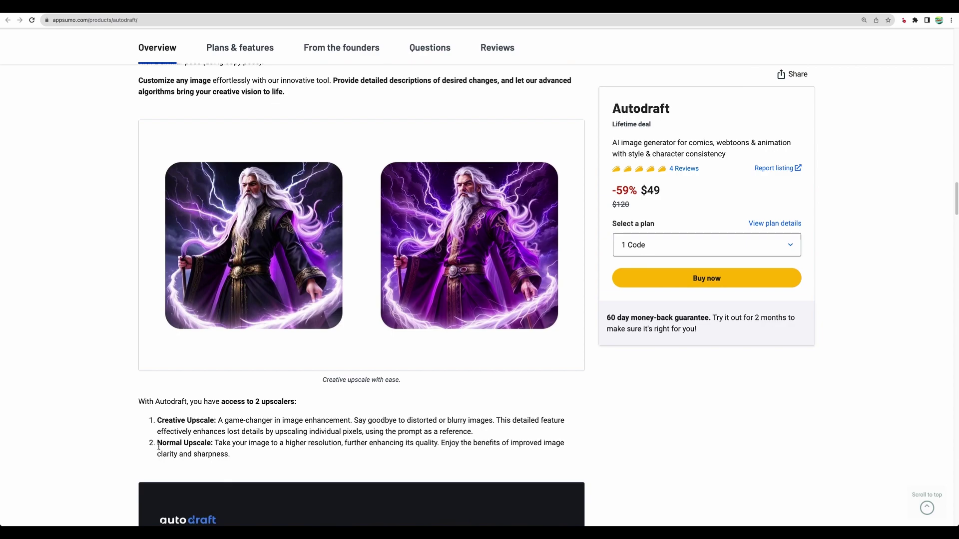
{"action": "left_click_drag", "start_coordinate": [157, 420], "coordinate": [215, 420]}
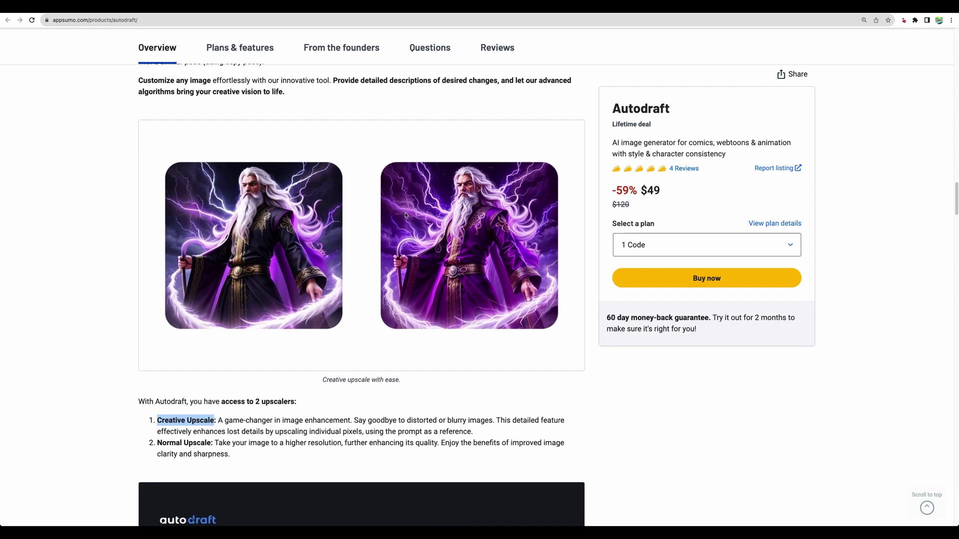
{"action": "scroll", "coordinate": [342, 308], "scroll_direction": "down", "scroll_amount": 6}
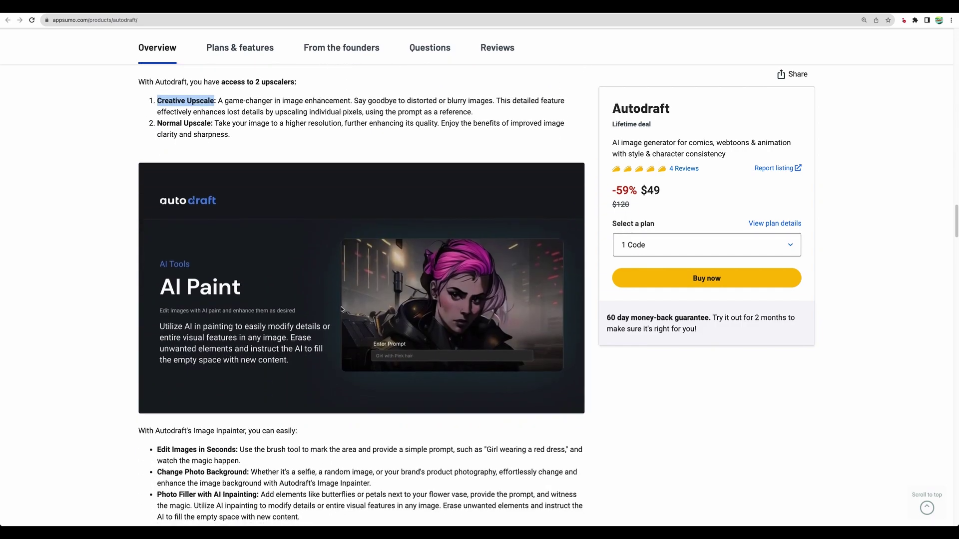
Compare the three deal plans by monthly credits and by the custom model in Plan 3.
{"action": "scroll", "coordinate": [342, 309], "scroll_direction": "down", "scroll_amount": 10}
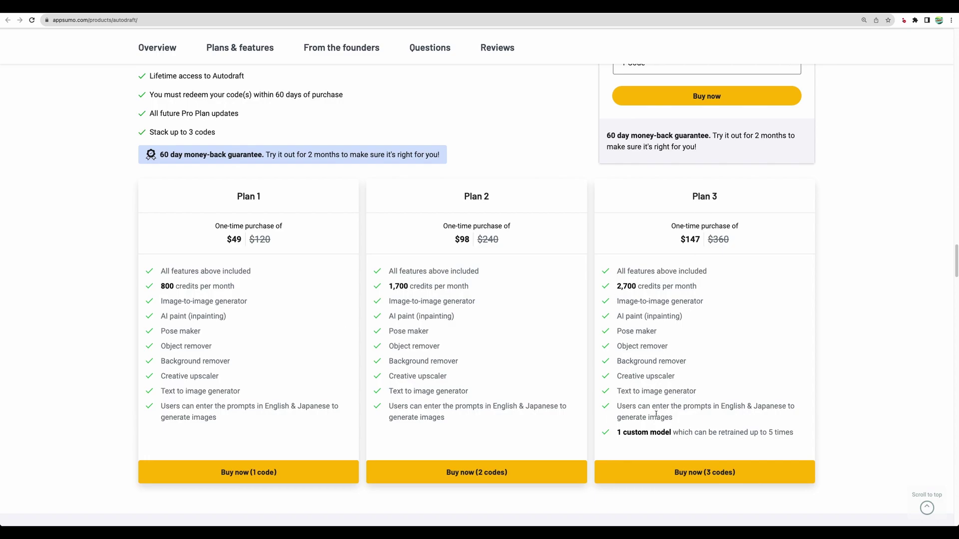
{"action": "left_click_drag", "start_coordinate": [617, 434], "coordinate": [673, 433]}
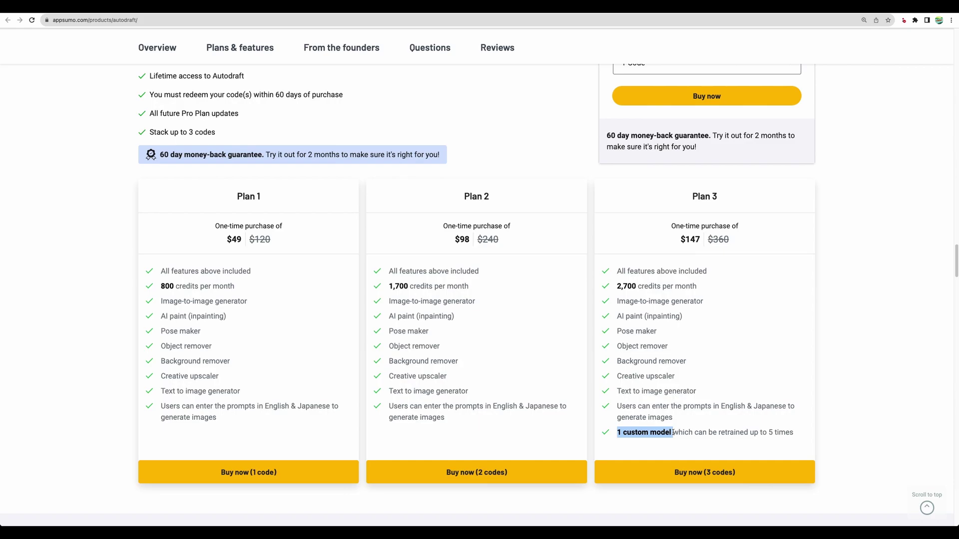
{"action": "left_click", "coordinate": [673, 433]}
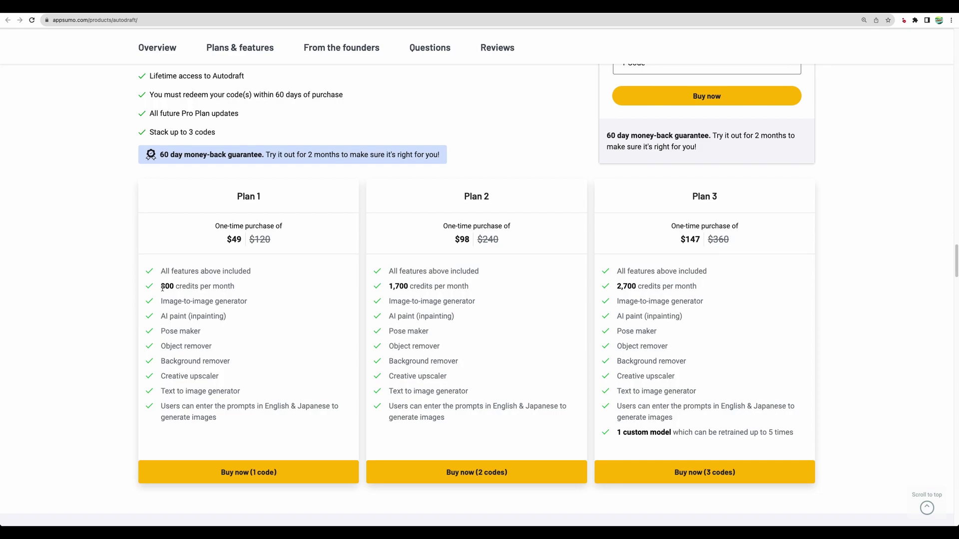
{"action": "left_click_drag", "start_coordinate": [162, 286], "coordinate": [235, 287]}
{"action": "left_click", "coordinate": [393, 288]}
{"action": "left_click_drag", "start_coordinate": [391, 289], "coordinate": [499, 293]}
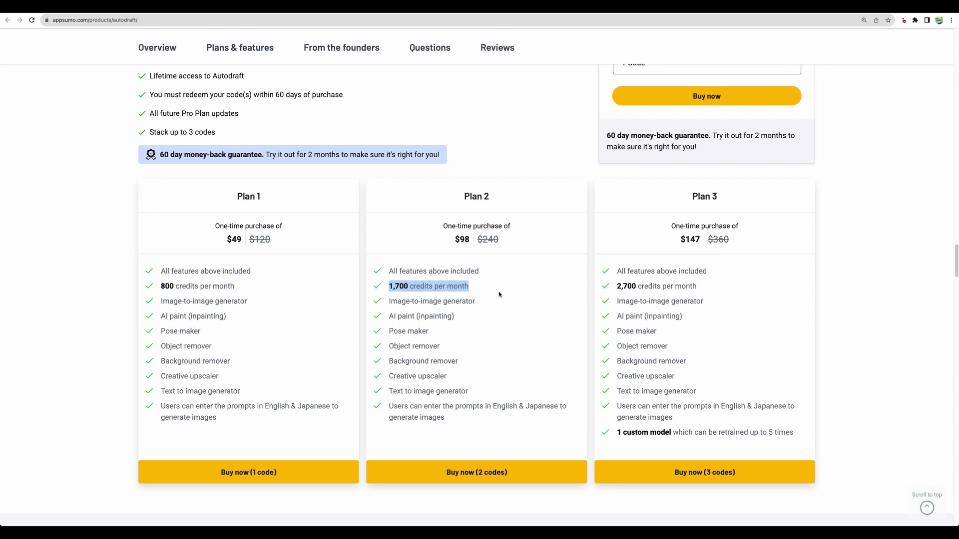
{"action": "left_click", "coordinate": [393, 287]}
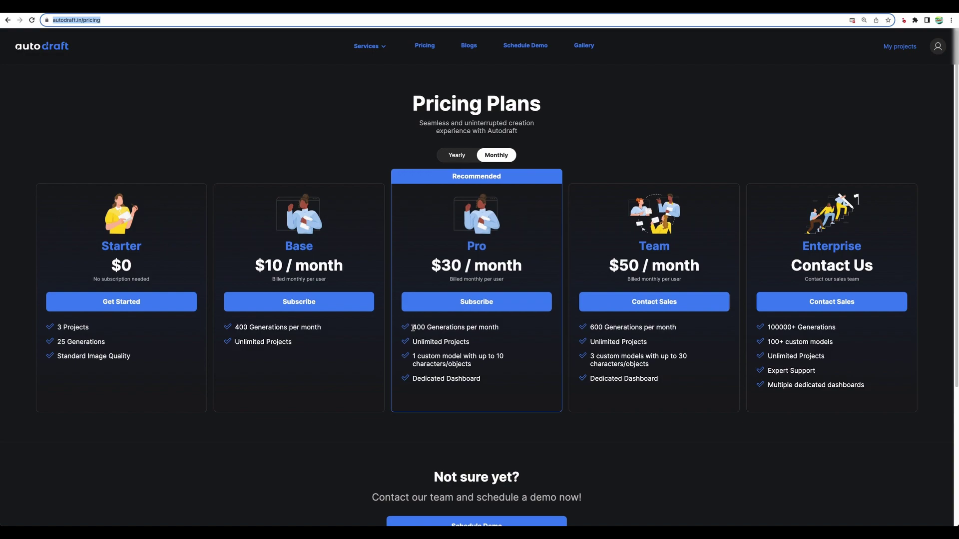
Check the Pro plan's monthly generations on Autodraft's own pricing page and compare them with the AppSumo deal terms.
{"action": "left_click_drag", "start_coordinate": [414, 328], "coordinate": [493, 328]}
{"action": "left_click", "coordinate": [472, 340]}
{"action": "left_click_drag", "start_coordinate": [417, 328], "coordinate": [482, 316]}
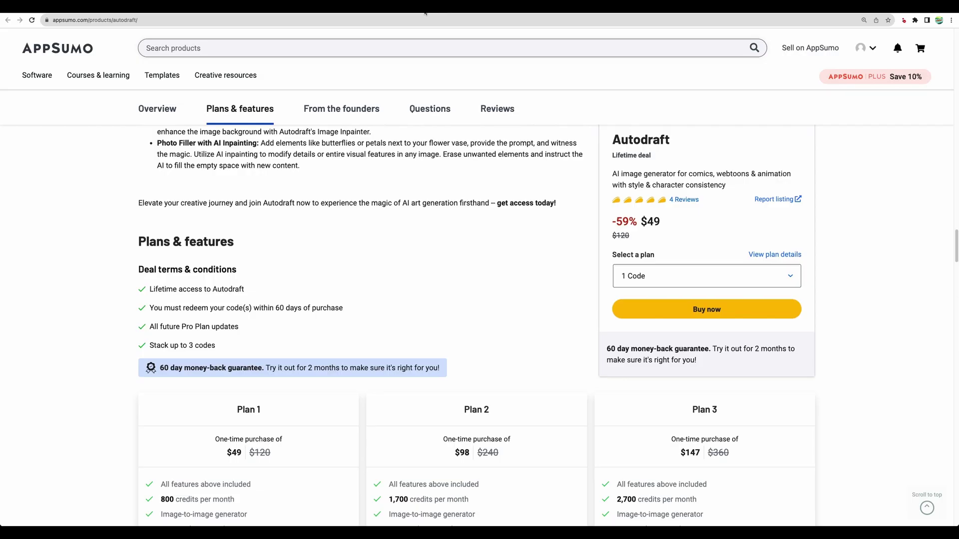
{"action": "scroll", "coordinate": [288, 387], "scroll_direction": "down", "scroll_amount": 4}
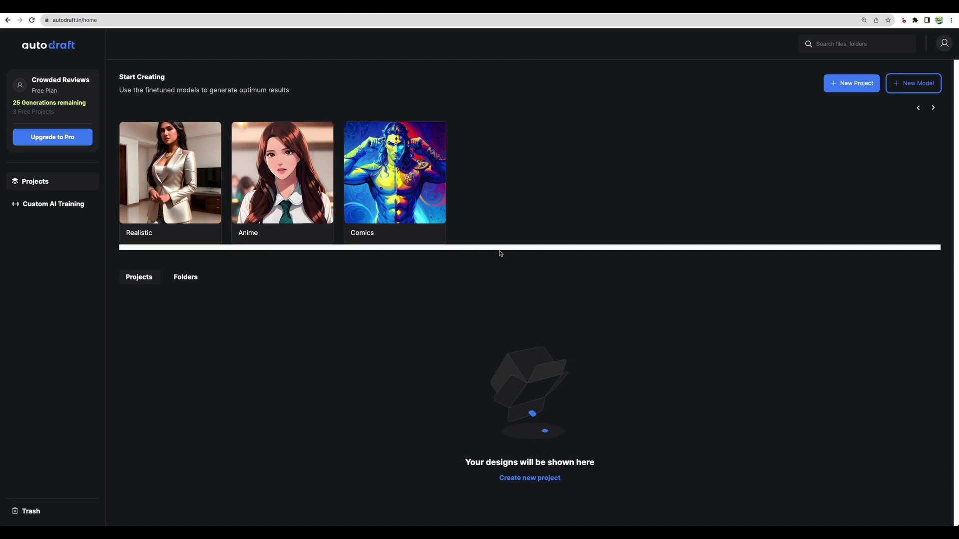
Create a new project named "AutoDraft Review" with the Realistic model on the Autodraft home page.
{"action": "left_click", "coordinate": [548, 252]}
{"action": "left_click", "coordinate": [183, 189]}
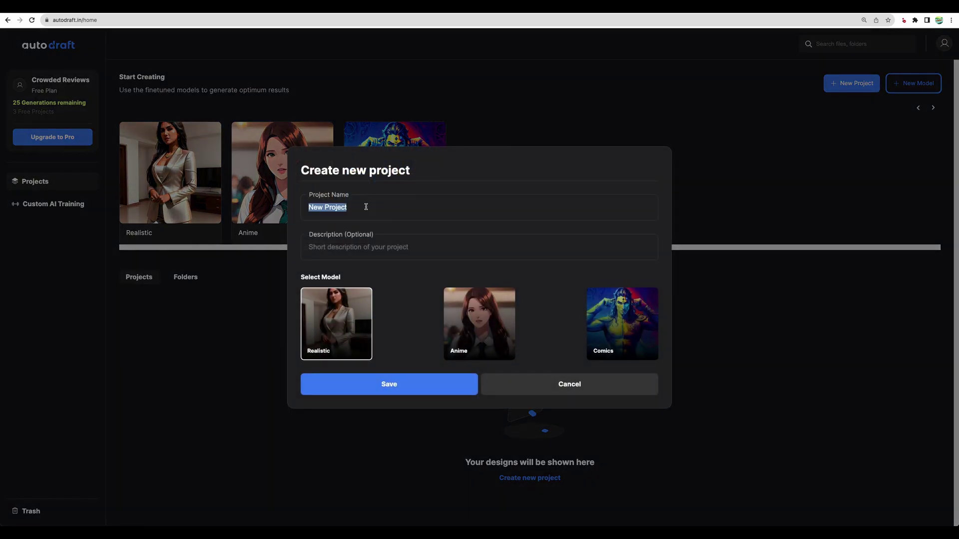
{"action": "type", "text": "AutoDraft Review"}
{"action": "left_click", "coordinate": [404, 390]}
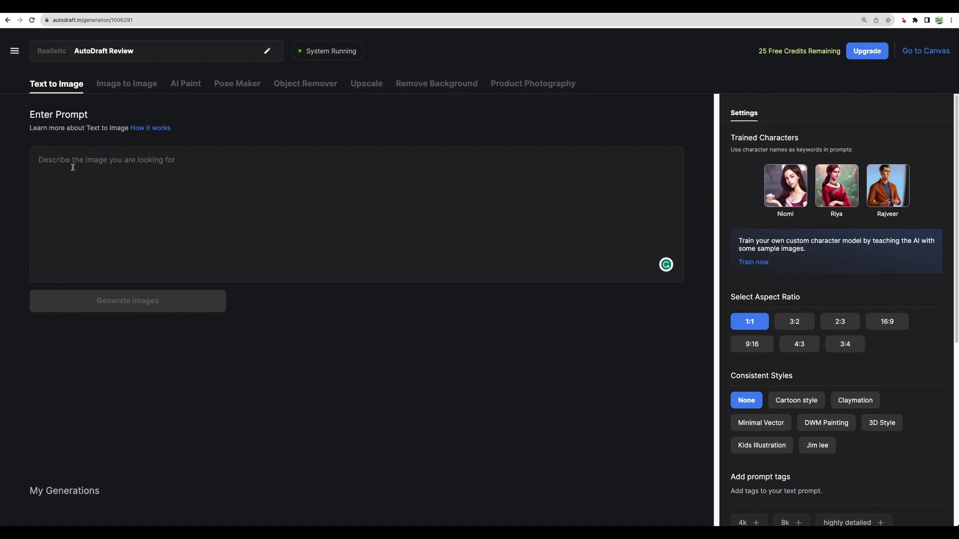
Enter the prompt "real estate agent in a business suite standing in front of a house with a garage" with the tags 4k and hyper realistic.
{"action": "type", "text": "real estate agent in a business suite standing in front of a house with a garage"}
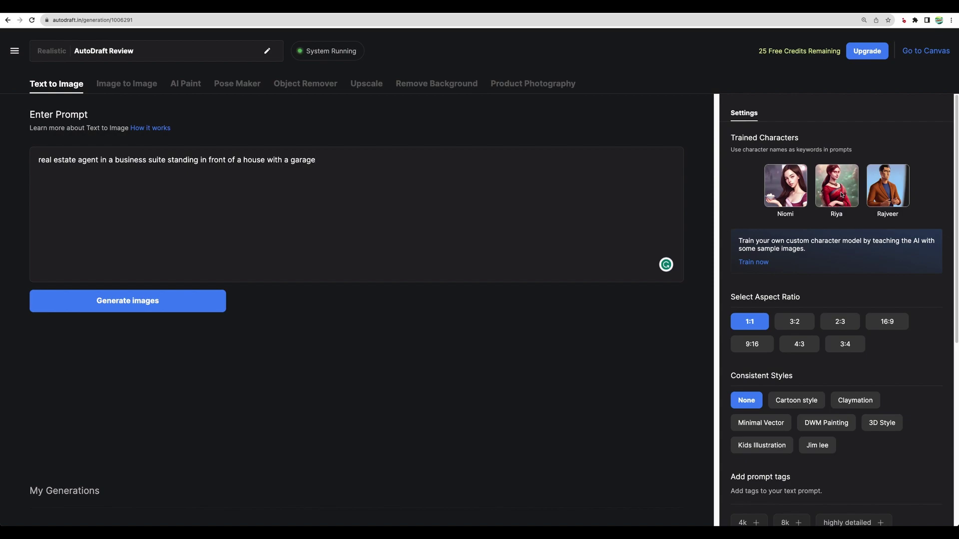
{"action": "scroll", "coordinate": [885, 198], "scroll_direction": "down", "scroll_amount": 1}
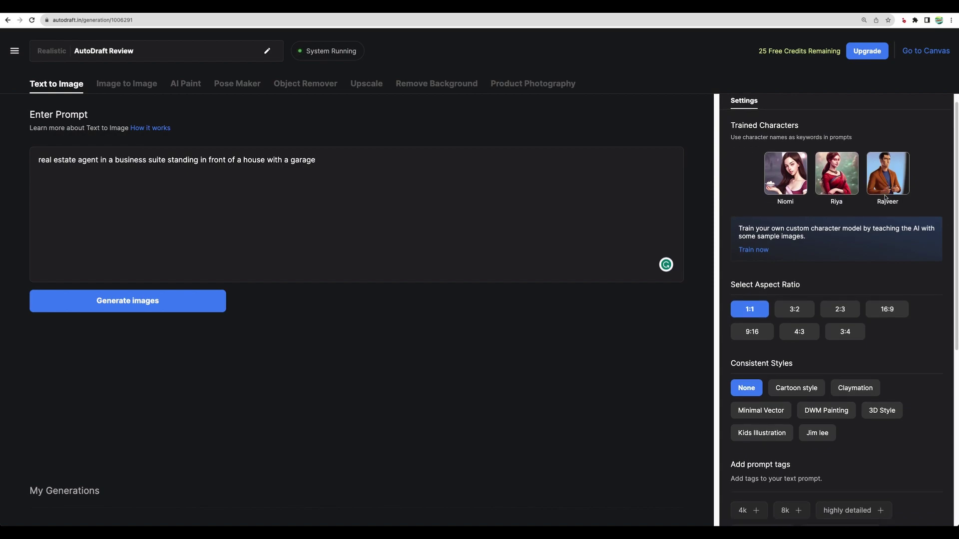
{"action": "scroll", "coordinate": [841, 170], "scroll_direction": "up", "scroll_amount": 1}
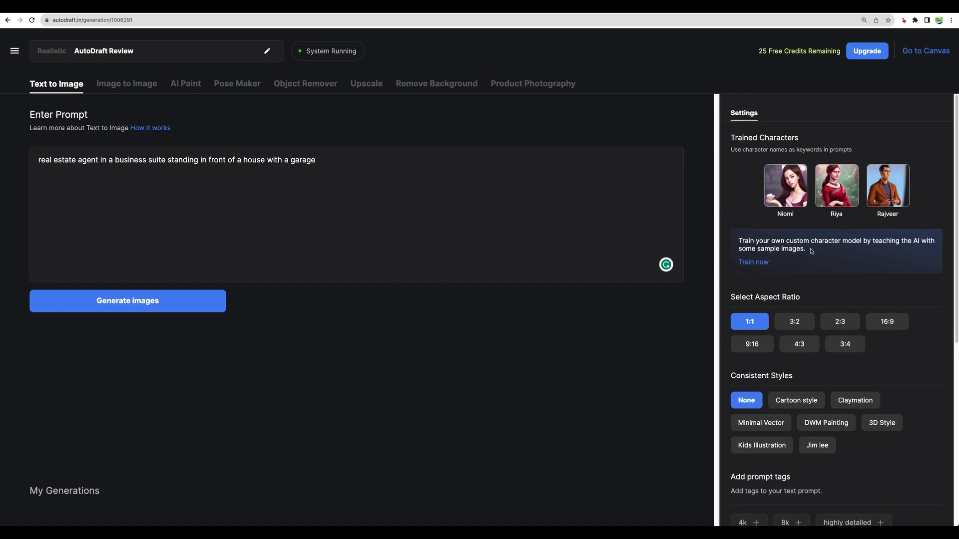
{"action": "scroll", "coordinate": [805, 249], "scroll_direction": "down", "scroll_amount": 3}
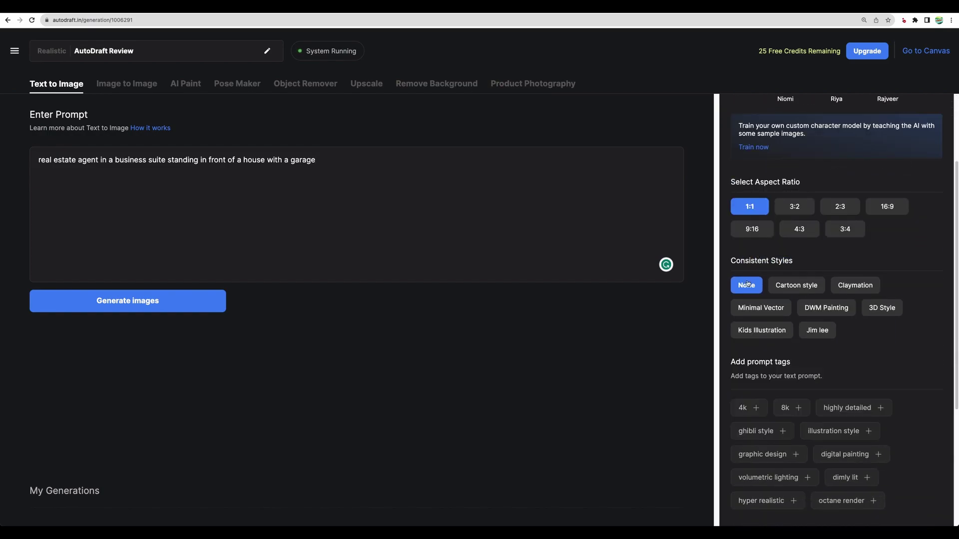
{"action": "scroll", "coordinate": [749, 287], "scroll_direction": "down", "scroll_amount": 2}
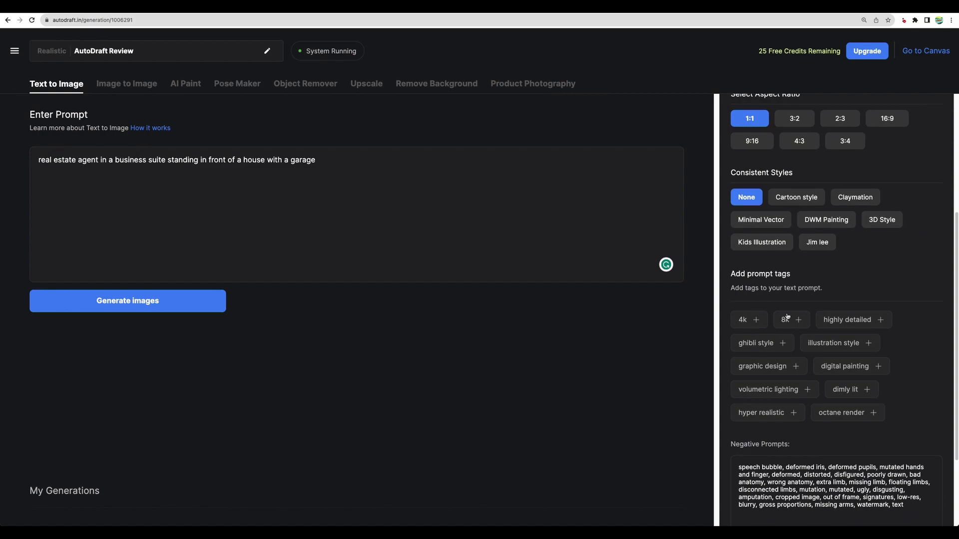
{"action": "left_click", "coordinate": [757, 322]}
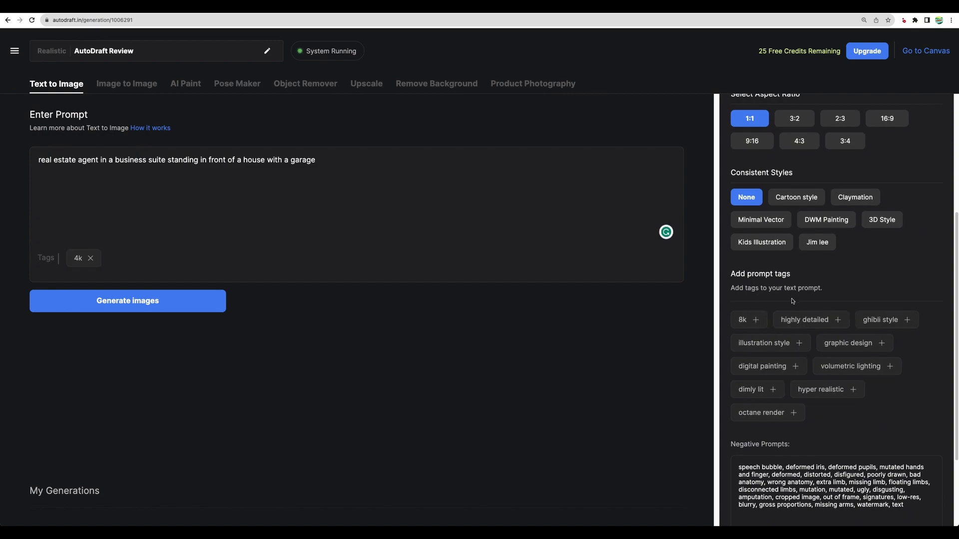
{"action": "left_click", "coordinate": [830, 392]}
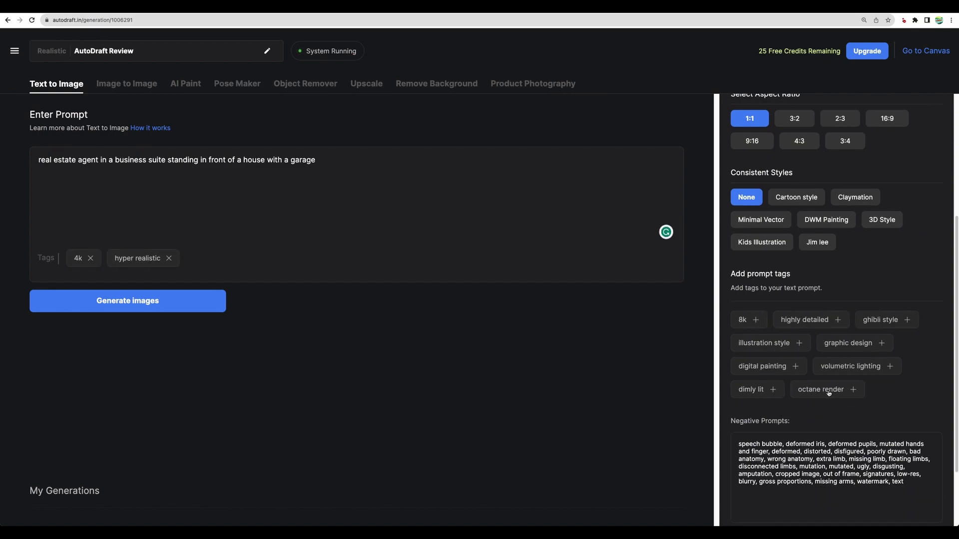
Collapse the advanced options after reviewing them, and generate images from the tagged text prompt.
{"action": "scroll", "coordinate": [832, 329], "scroll_direction": "down", "scroll_amount": 5}
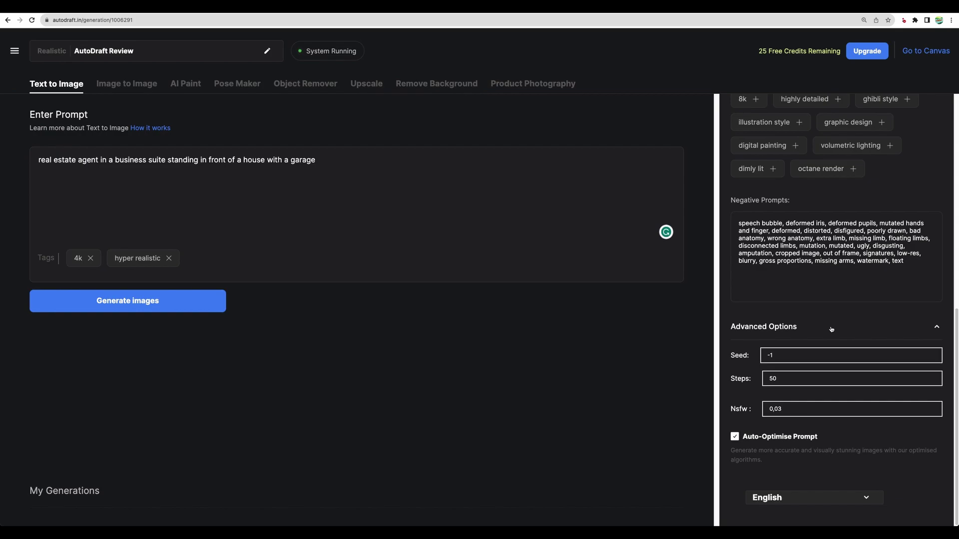
{"action": "left_click", "coordinate": [831, 330]}
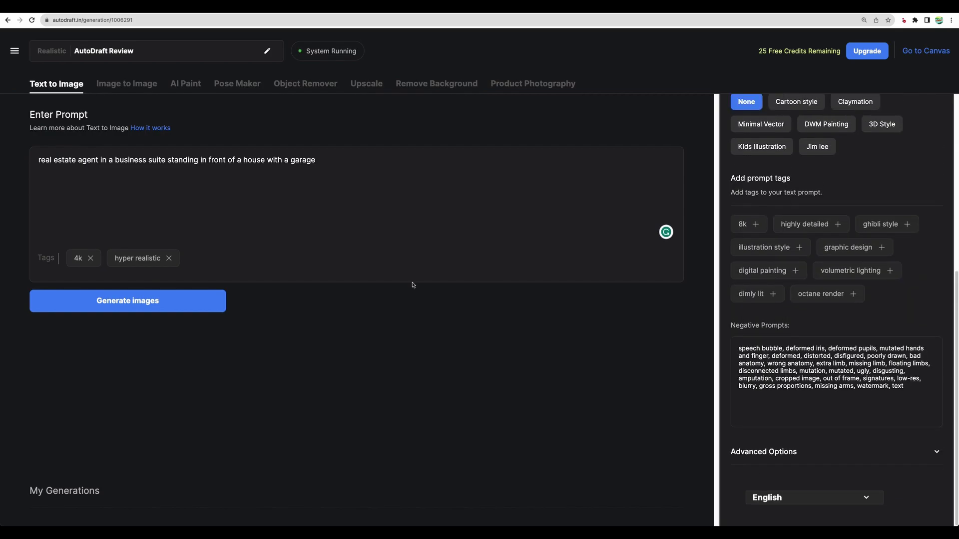
{"action": "left_click", "coordinate": [205, 307]}
{"action": "scroll", "coordinate": [524, 299], "scroll_direction": "down", "scroll_amount": 2}
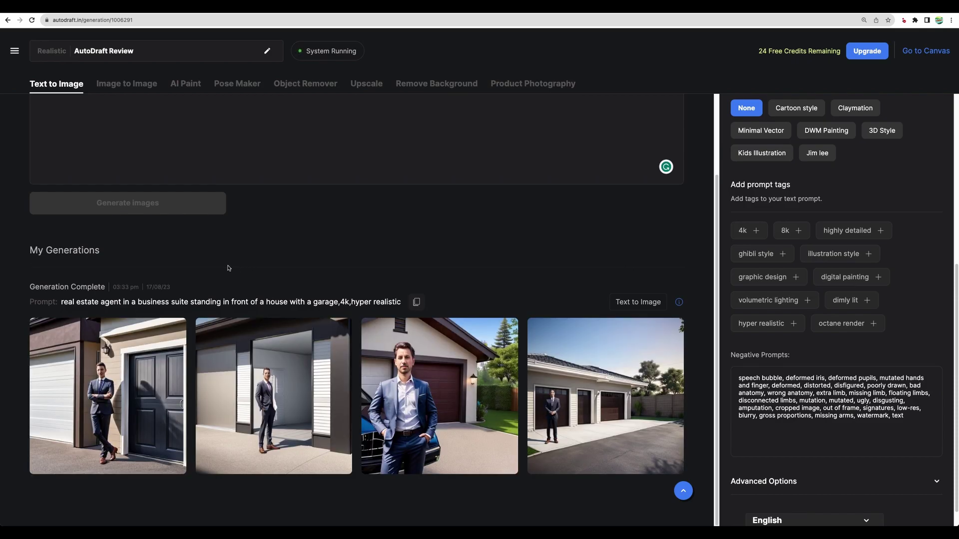
View the first, second and third generated real estate agent images enlarged.
{"action": "left_click", "coordinate": [630, 301]}
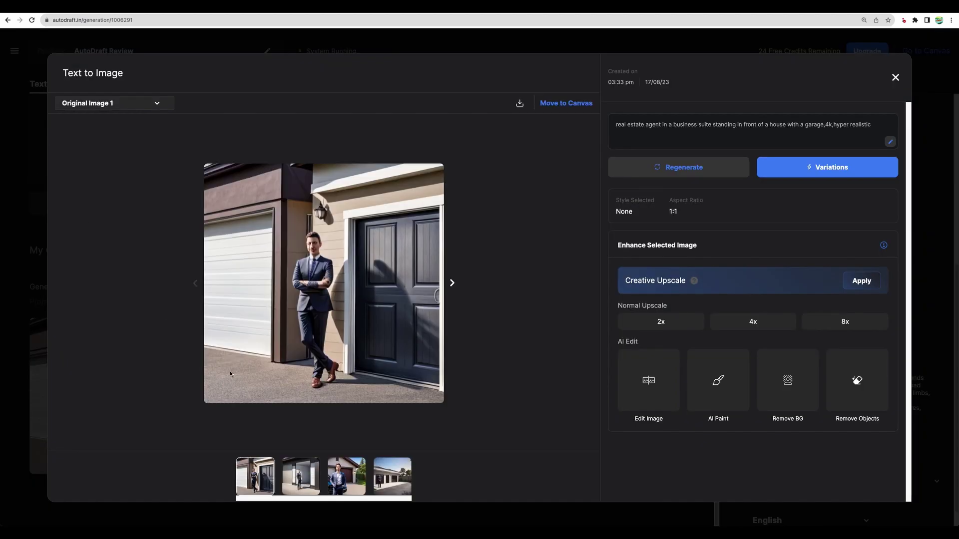
{"action": "left_click", "coordinate": [895, 78]}
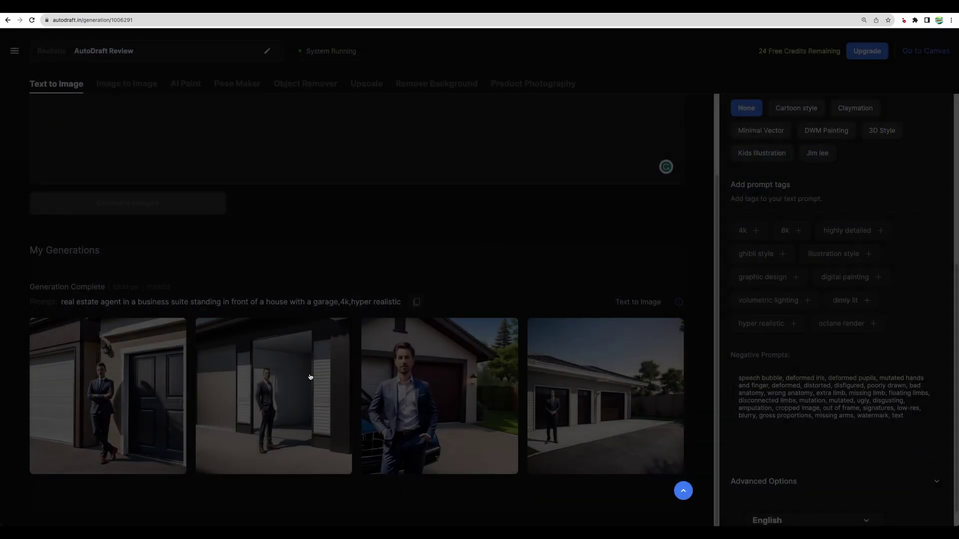
{"action": "left_click", "coordinate": [272, 395]}
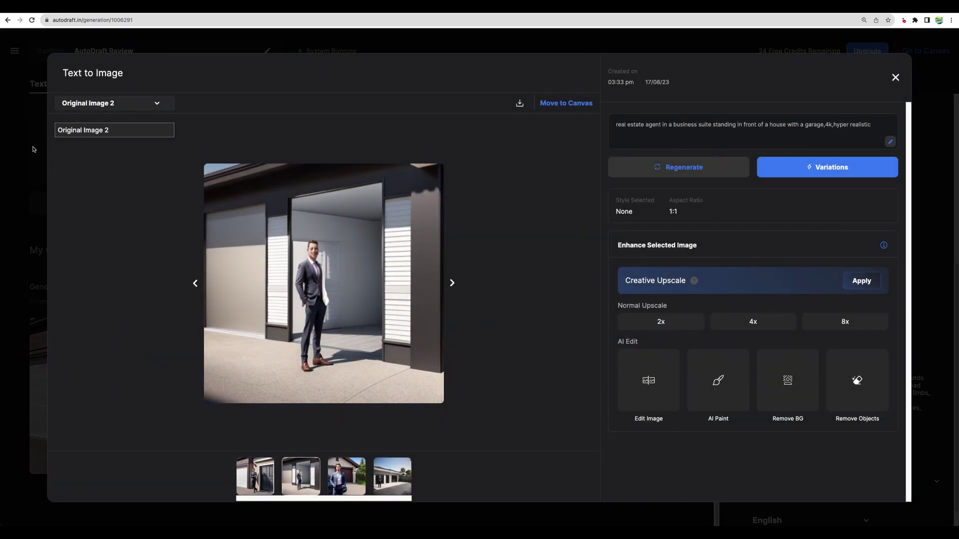
{"action": "key", "text": "Right"}
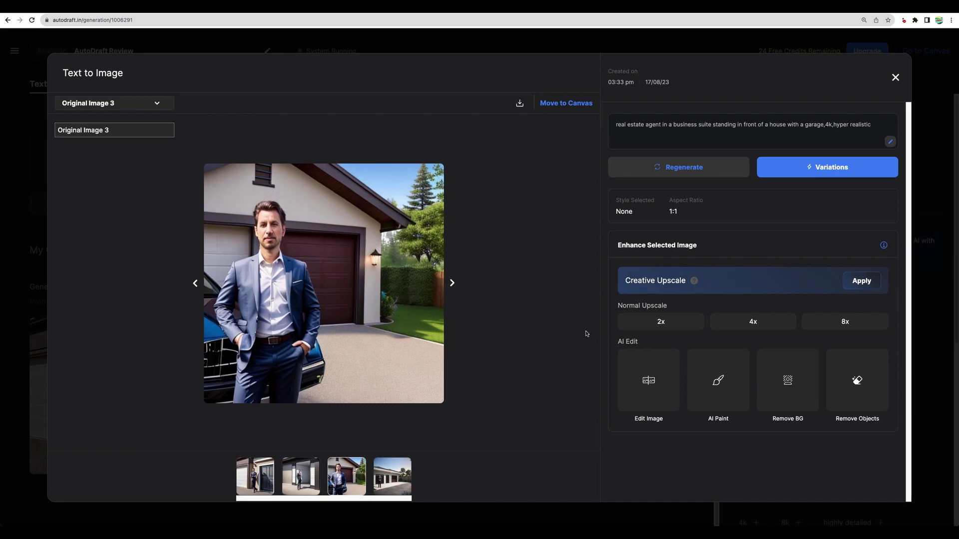
Mask the car around the agent with AI Paint, generate it with the prompt "white suv", and view the third result enlarged.
{"action": "left_click", "coordinate": [720, 381]}
{"action": "mouse_move", "coordinate": [248, 295]}
{"action": "left_mouse_down"}
{"action": "mouse_move", "coordinate": [241, 317]}
{"action": "mouse_move", "coordinate": [257, 334]}
{"action": "mouse_move", "coordinate": [350, 344]}
{"action": "left_mouse_up"}
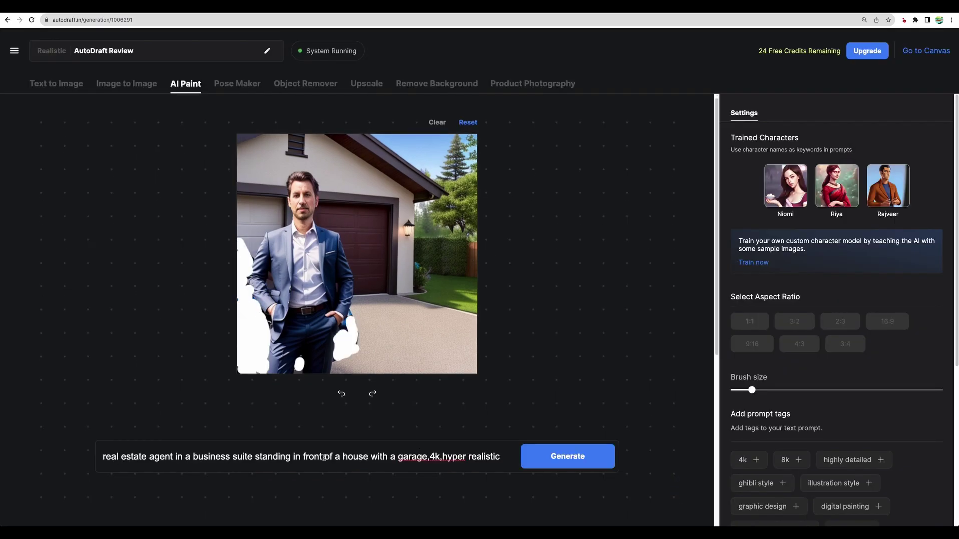
{"action": "key", "text": "ctrl+a"}
{"action": "type", "text": "white suv"}
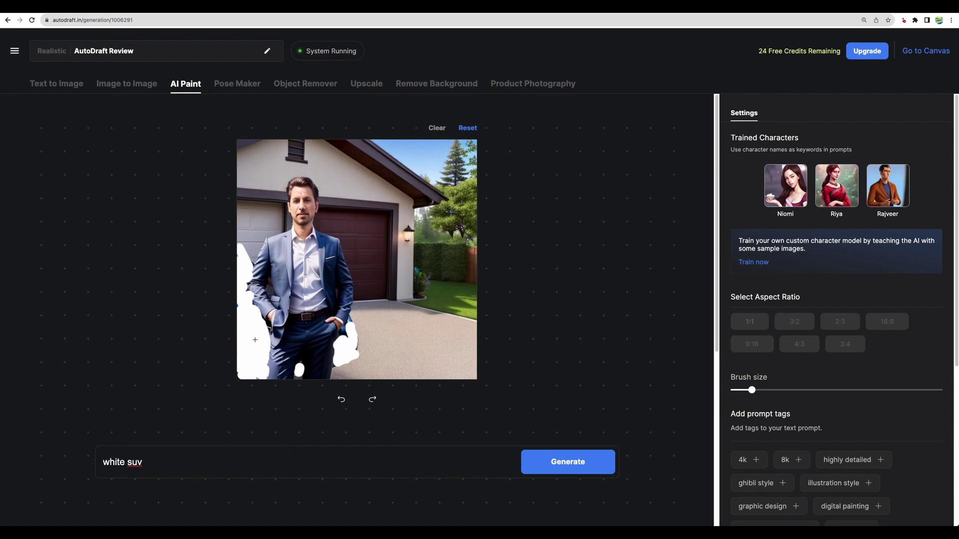
{"action": "left_click", "coordinate": [545, 455]}
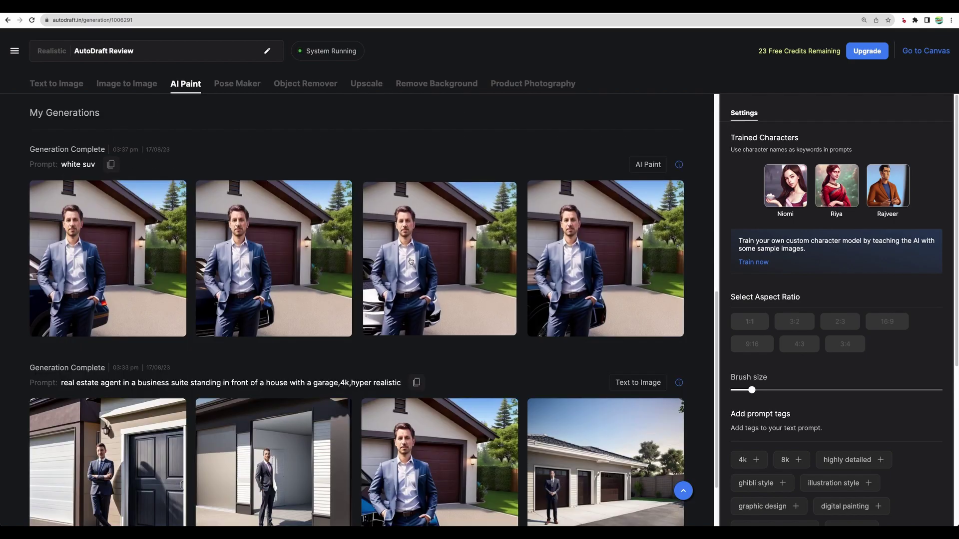
{"action": "left_click", "coordinate": [410, 261]}
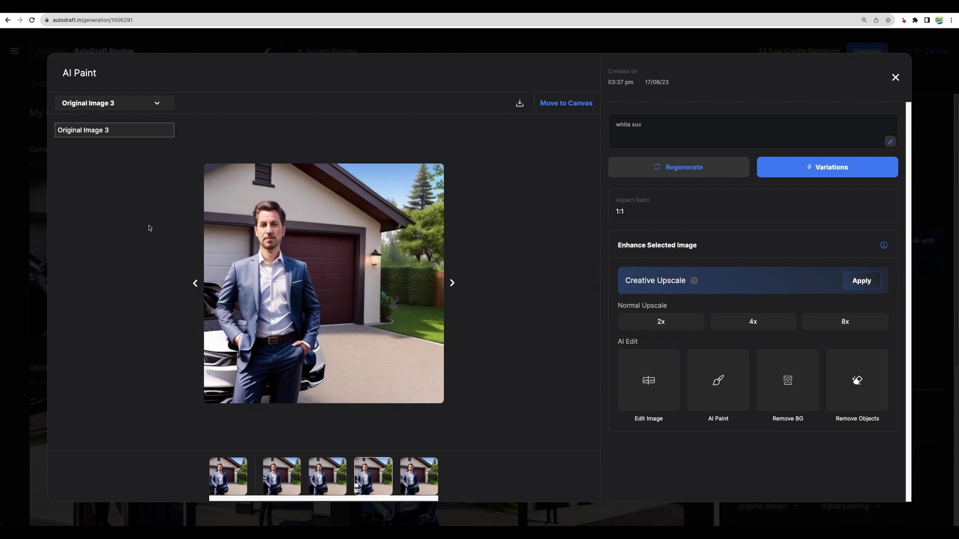
{"action": "left_click", "coordinate": [895, 76]}
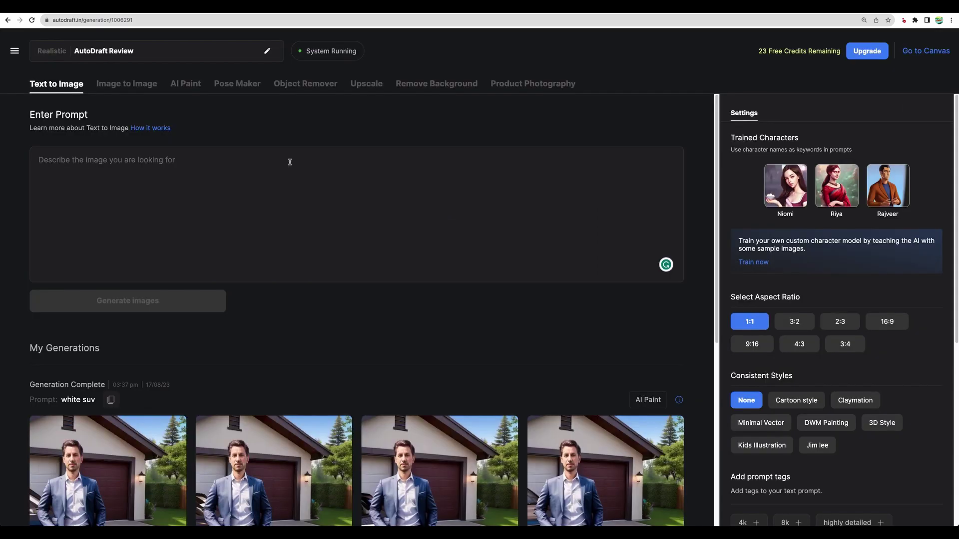
Generate text-to-image results from the prompt "businesswoman in a suit walking in the city" and look them over.
{"action": "left_click", "coordinate": [290, 162]}
{"action": "type", "text": "businesswoman in a suit walking in the city"}
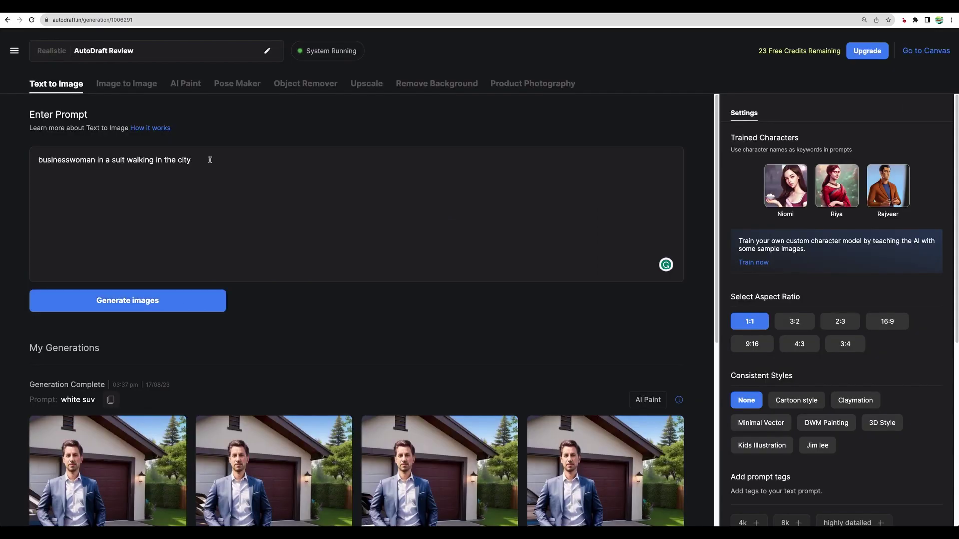
{"action": "left_click", "coordinate": [165, 302]}
{"action": "scroll", "coordinate": [186, 305], "scroll_direction": "down", "scroll_amount": 3}
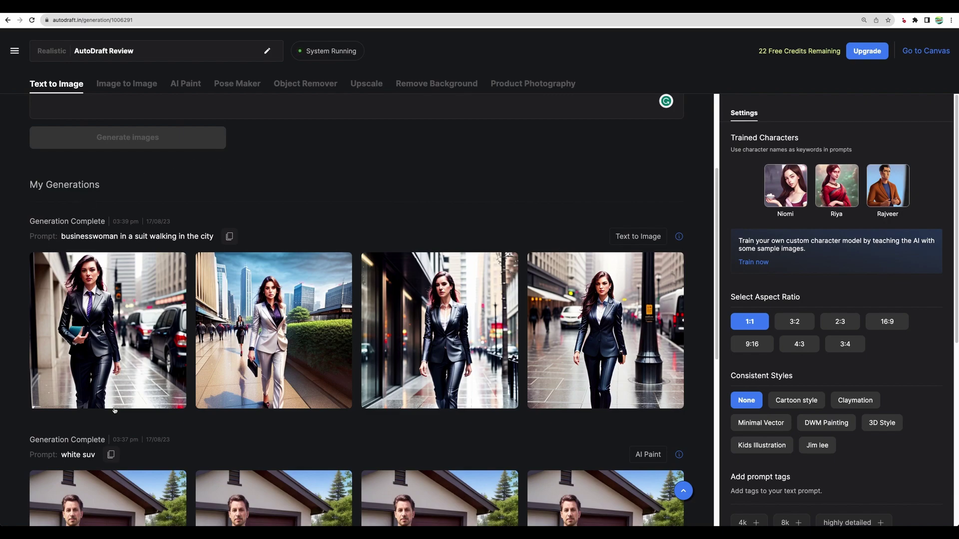
{"action": "scroll", "coordinate": [112, 178], "scroll_direction": "up", "scroll_amount": 1}
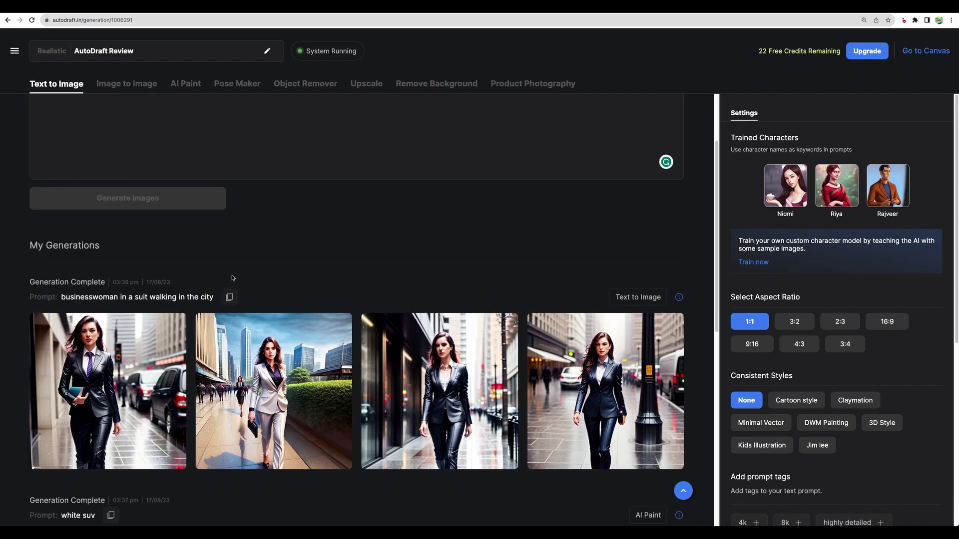
{"action": "left_click_drag", "start_coordinate": [63, 297], "coordinate": [207, 297]}
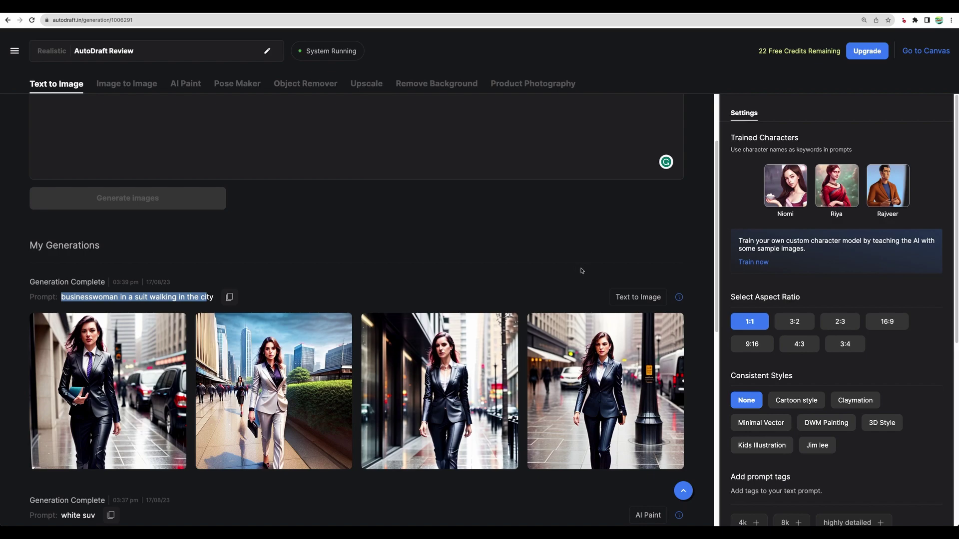
{"action": "left_click", "coordinate": [508, 274]}
Generate images of a trained character with the prompt "Niomi in the library reading a book".
{"action": "scroll", "coordinate": [572, 202], "scroll_direction": "up", "scroll_amount": 2}
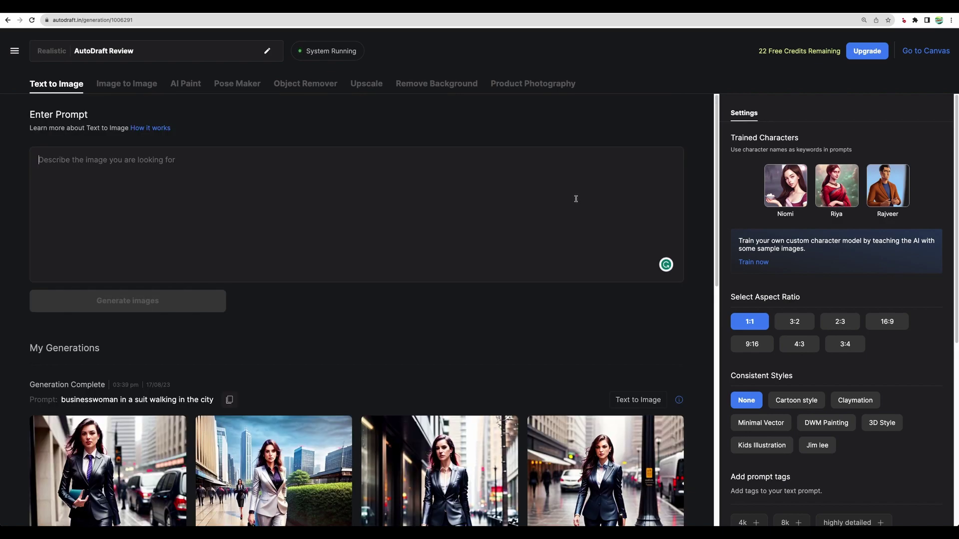
{"action": "left_click_drag", "start_coordinate": [778, 216], "coordinate": [798, 218]}
{"action": "left_click", "coordinate": [364, 162]}
{"action": "type", "text": "Niomi in the library reading a book"}
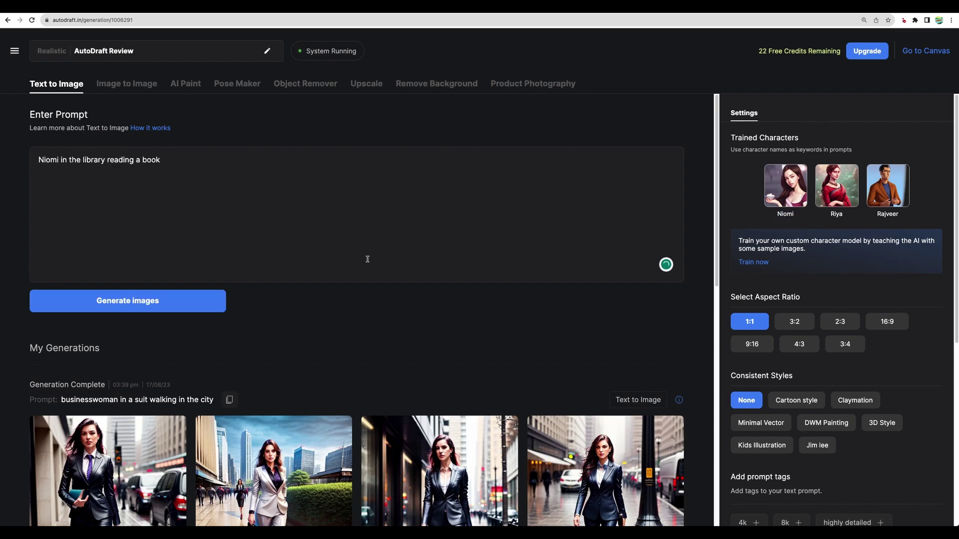
{"action": "left_click", "coordinate": [199, 306]}
{"action": "scroll", "coordinate": [359, 211], "scroll_direction": "down", "scroll_amount": 3}
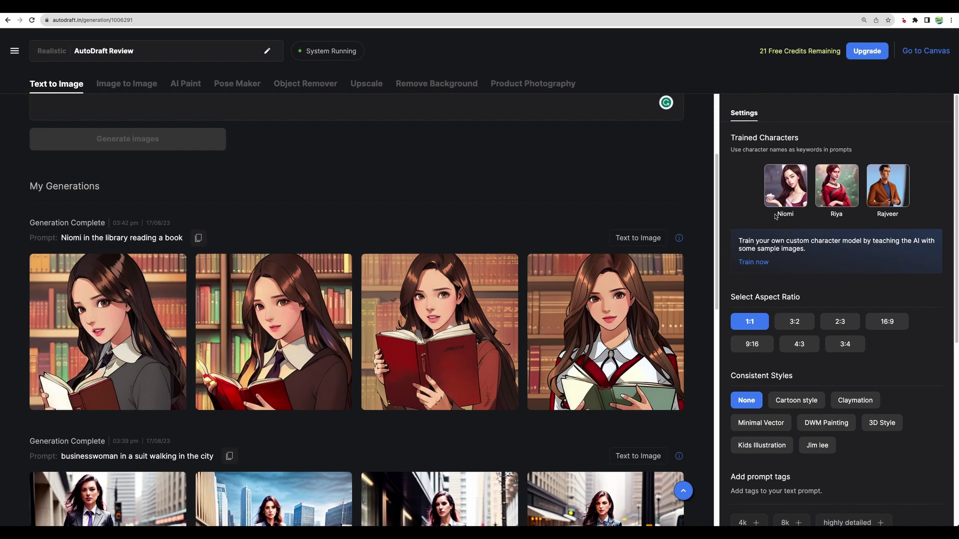
{"action": "left_click_drag", "start_coordinate": [774, 216], "coordinate": [905, 220]}
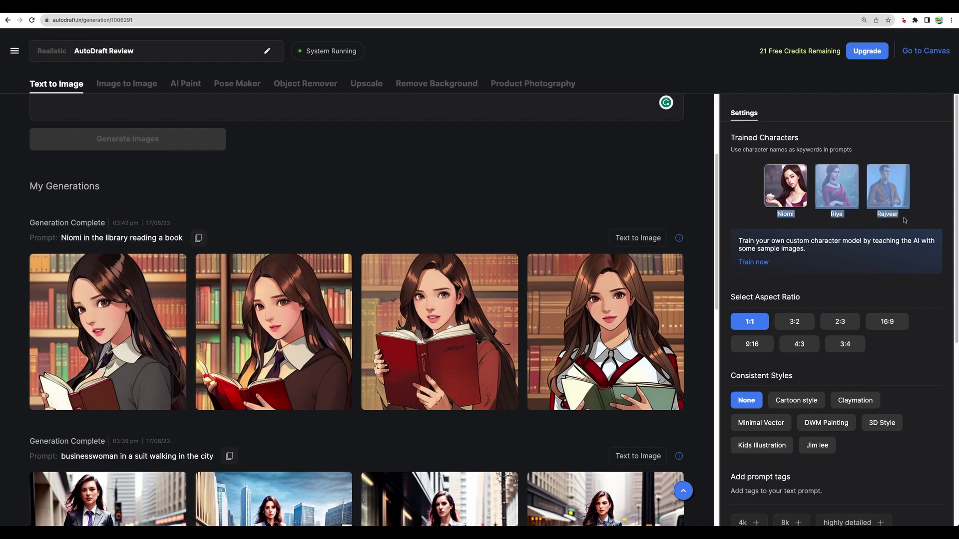
{"action": "left_click", "coordinate": [765, 214]}
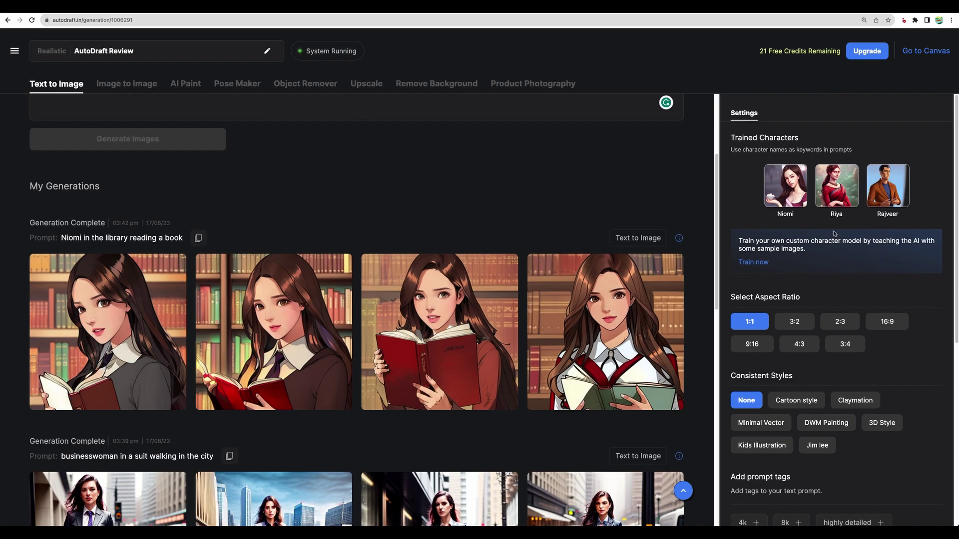
Create a new project named "Anime Test" with the Anime model.
{"action": "scroll", "coordinate": [813, 218], "scroll_direction": "down", "scroll_amount": 5}
{"action": "scroll", "coordinate": [812, 236], "scroll_direction": "up", "scroll_amount": 5}
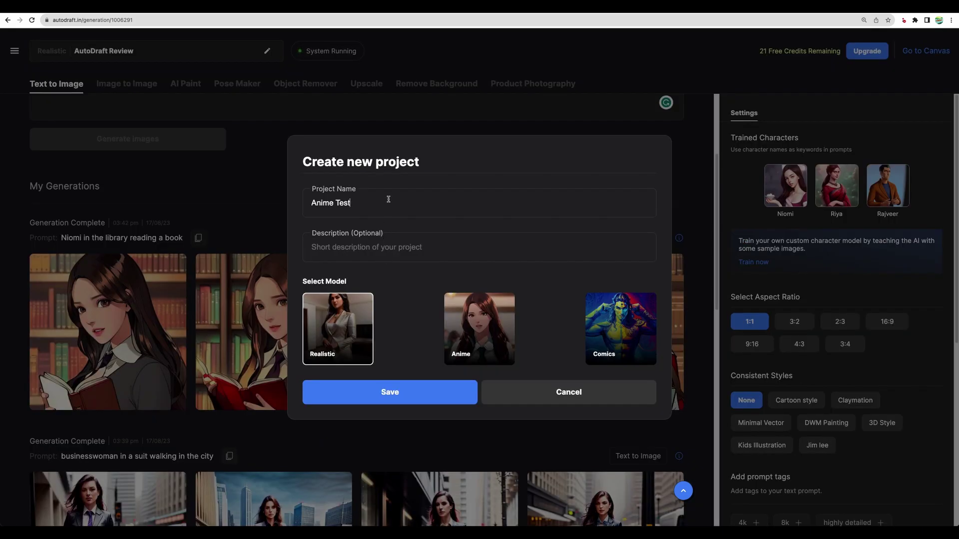
{"action": "left_click", "coordinate": [467, 323]}
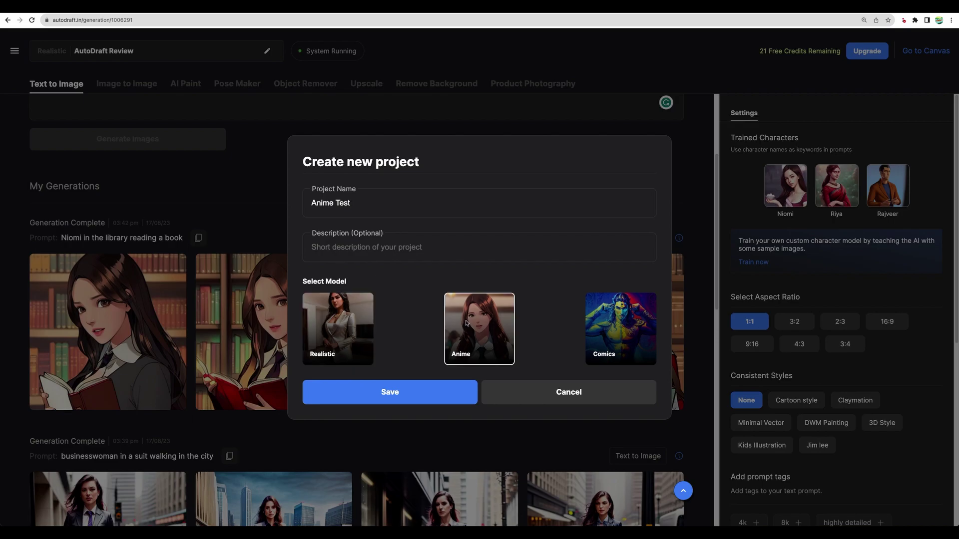
{"action": "left_click", "coordinate": [405, 394]}
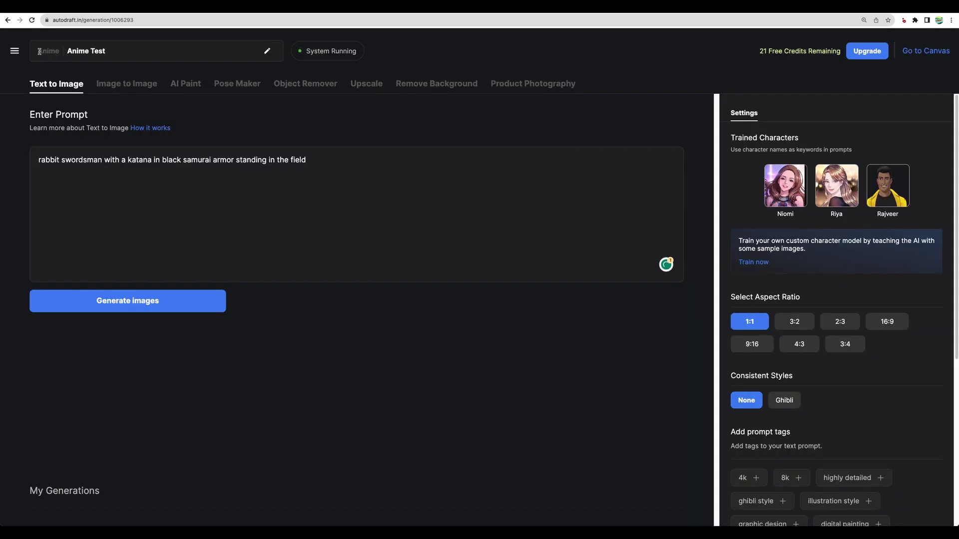
Generate images from the prompt "rabbit swordsman with a katana in black samurai armor standing in the field" and apply Creative Upscale to the third.
{"action": "left_click", "coordinate": [147, 302]}
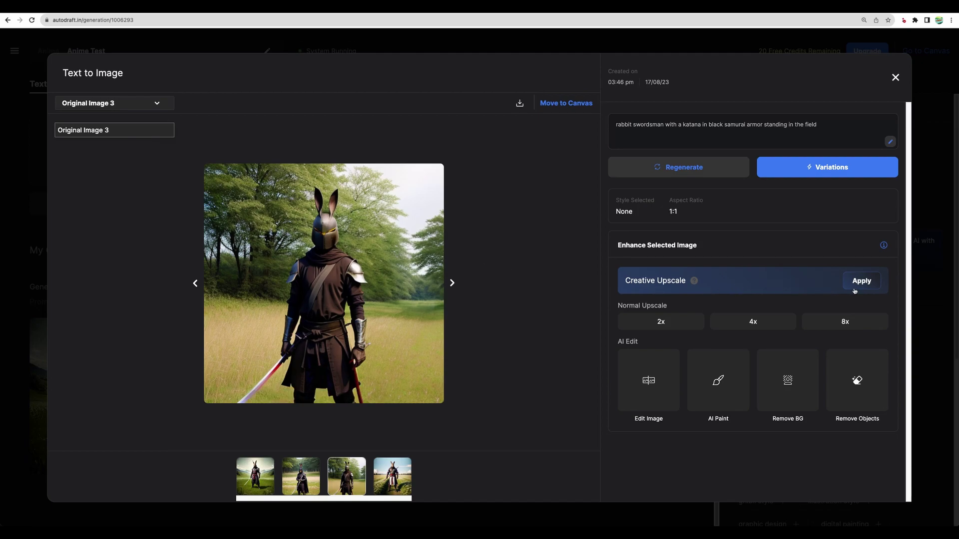
{"action": "left_click", "coordinate": [857, 282]}
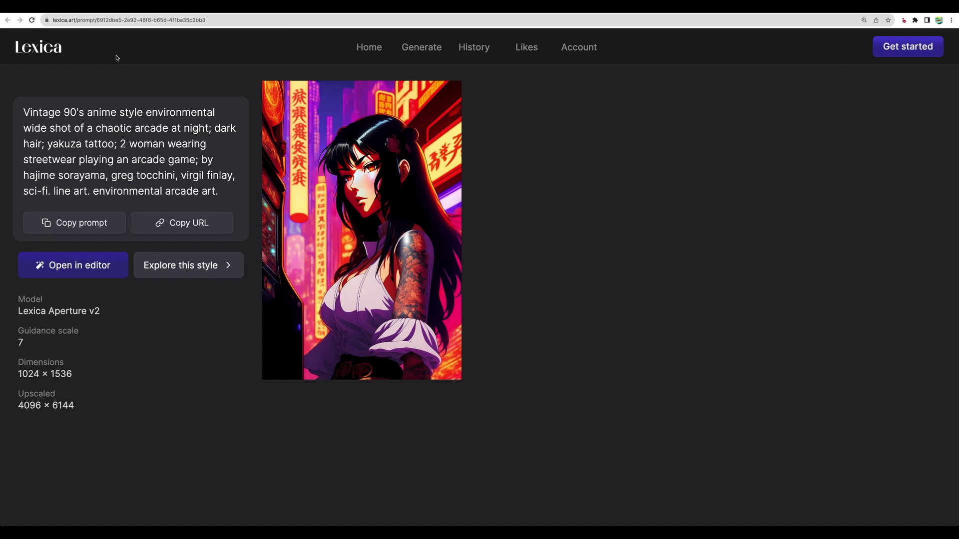
Copy the "Vintage 90's anime style" chaotic arcade prompt from Lexica and generate images from it in the "Comic Test" Comics project.
{"action": "left_click_drag", "start_coordinate": [22, 109], "coordinate": [76, 161]}
{"action": "left_click", "coordinate": [77, 160]}
{"action": "left_click", "coordinate": [63, 223]}
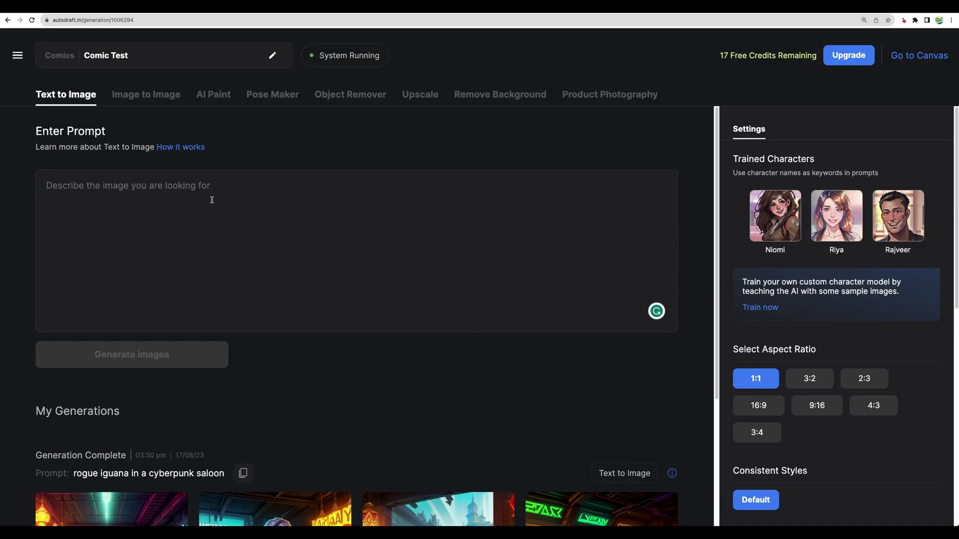
{"action": "left_click", "coordinate": [212, 200]}
{"action": "key", "text": "ctrl+v"}
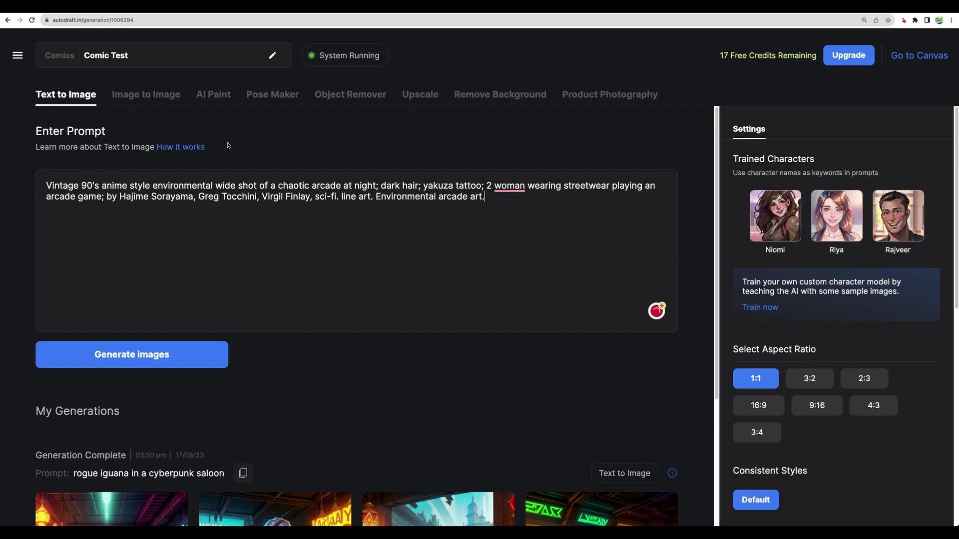
{"action": "left_click", "coordinate": [174, 363]}
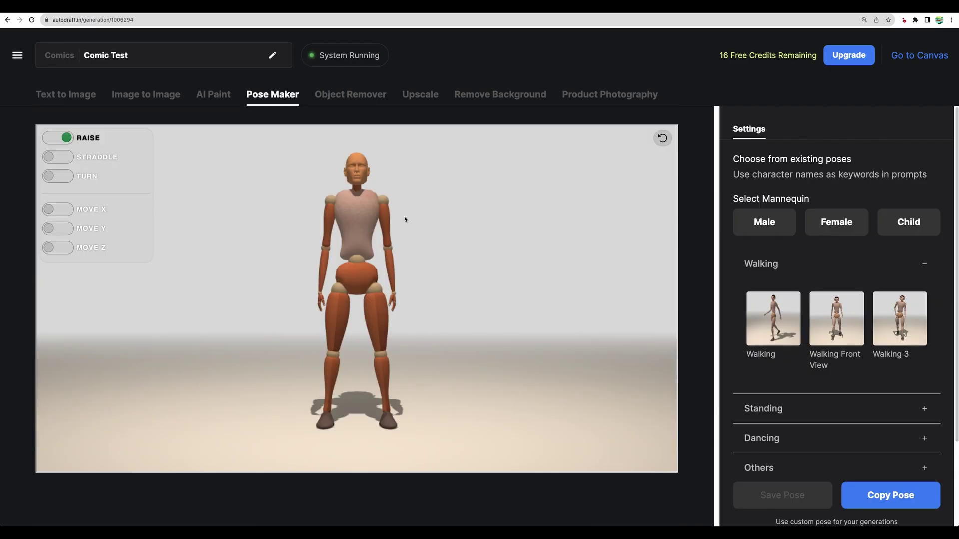
Bend and turn the mannequin's upper body in Pose Maker, and enable the Move Y mode.
{"action": "left_click", "coordinate": [358, 222]}
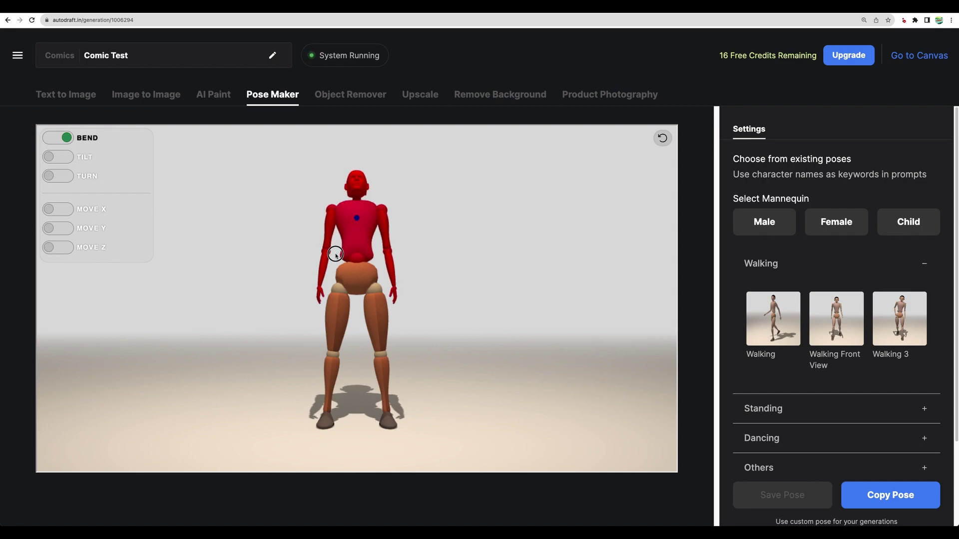
{"action": "left_click", "coordinate": [58, 176]}
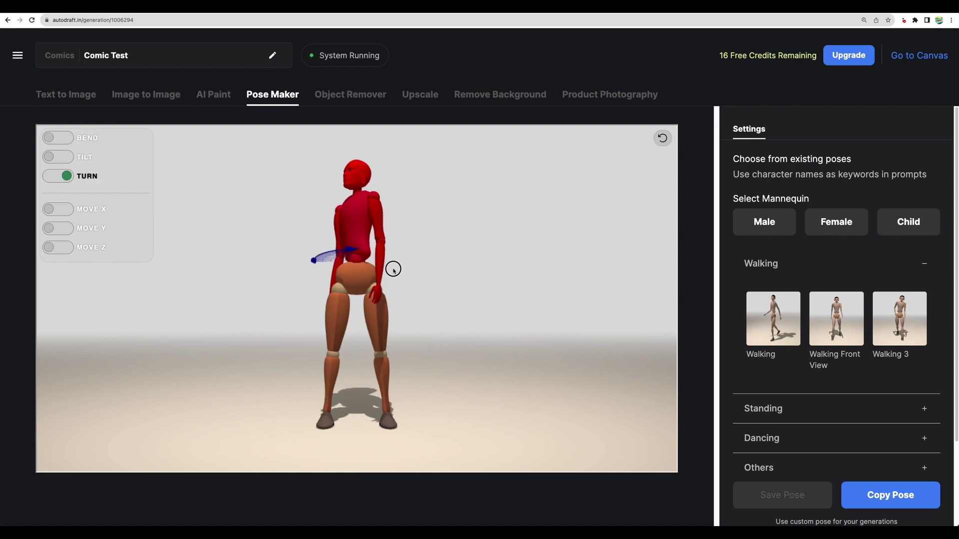
{"action": "left_click", "coordinate": [392, 268]}
{"action": "left_click", "coordinate": [58, 209]}
{"action": "left_click", "coordinate": [59, 228]}
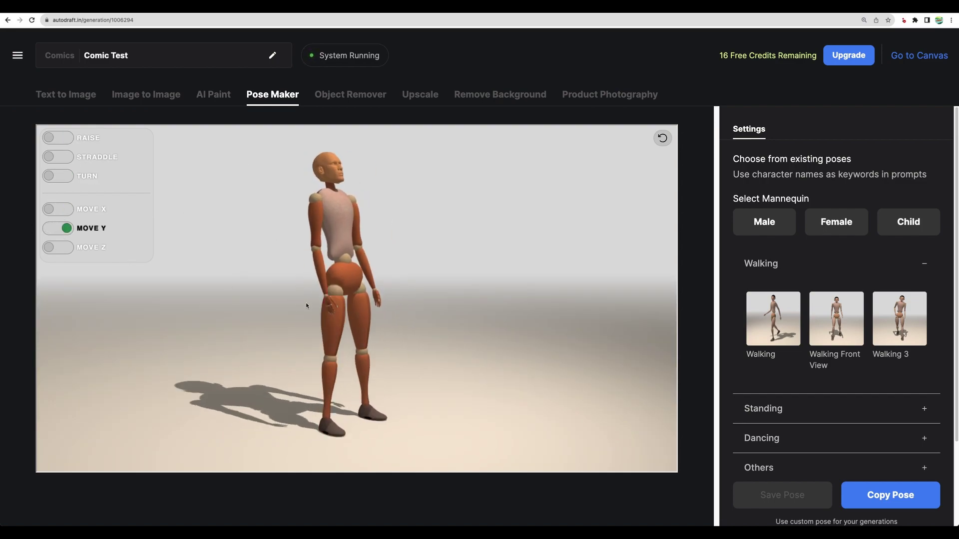
Pose the mannequin's legs and arms into a running stance, one leg raised behind, the other stretched forward, and the front forearm bent upward.
{"action": "mouse_move", "coordinate": [350, 308]}
{"action": "left_mouse_down"}
{"action": "mouse_move", "coordinate": [350, 294]}
{"action": "mouse_move", "coordinate": [350, 307]}
{"action": "left_mouse_up"}
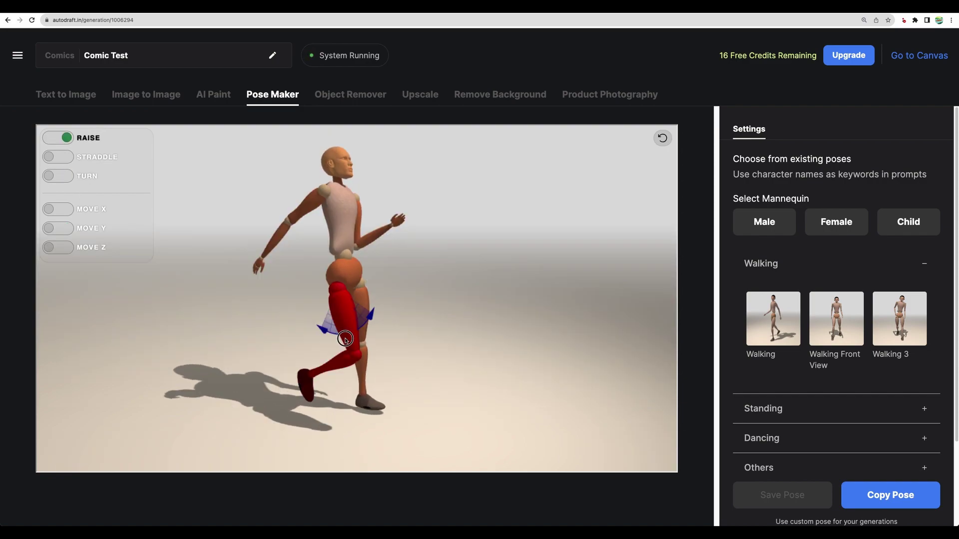
{"action": "left_click_drag", "start_coordinate": [352, 377], "coordinate": [312, 340]}
{"action": "left_click", "coordinate": [345, 379]}
{"action": "left_click_drag", "start_coordinate": [314, 384], "coordinate": [422, 377]}
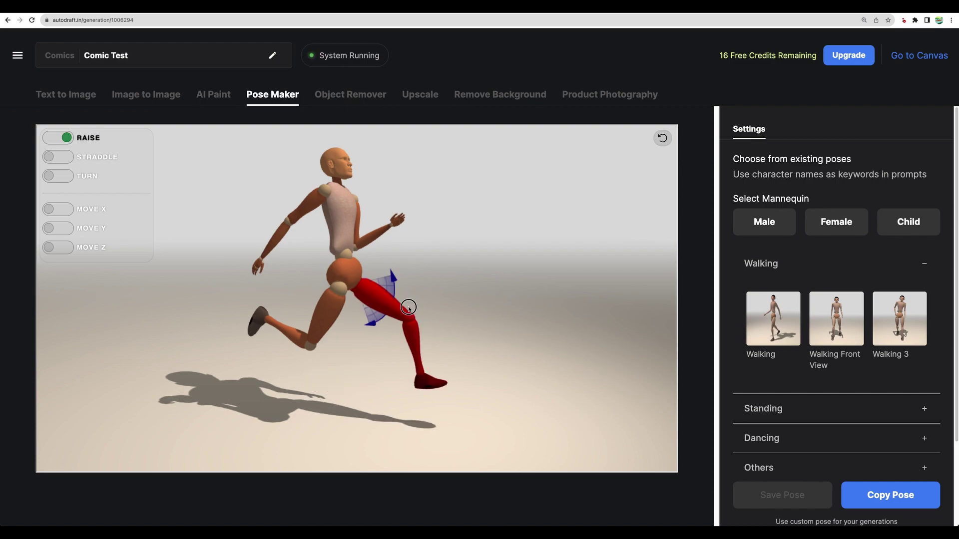
{"action": "left_click", "coordinate": [397, 223]}
{"action": "left_click_drag", "start_coordinate": [397, 223], "coordinate": [404, 238]}
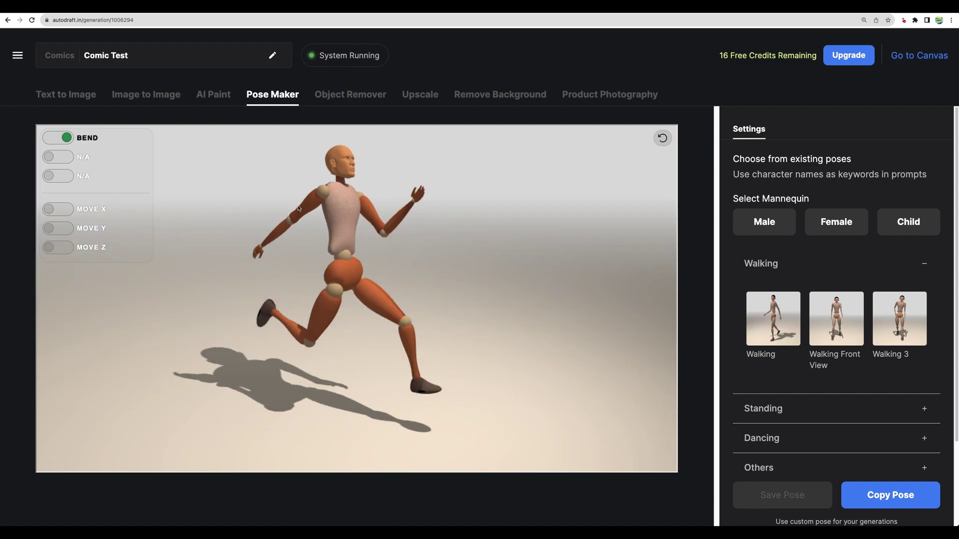
Copy the running pose into Image to Image and center the 1:1 crop on the mannequin.
{"action": "left_click", "coordinate": [888, 502]}
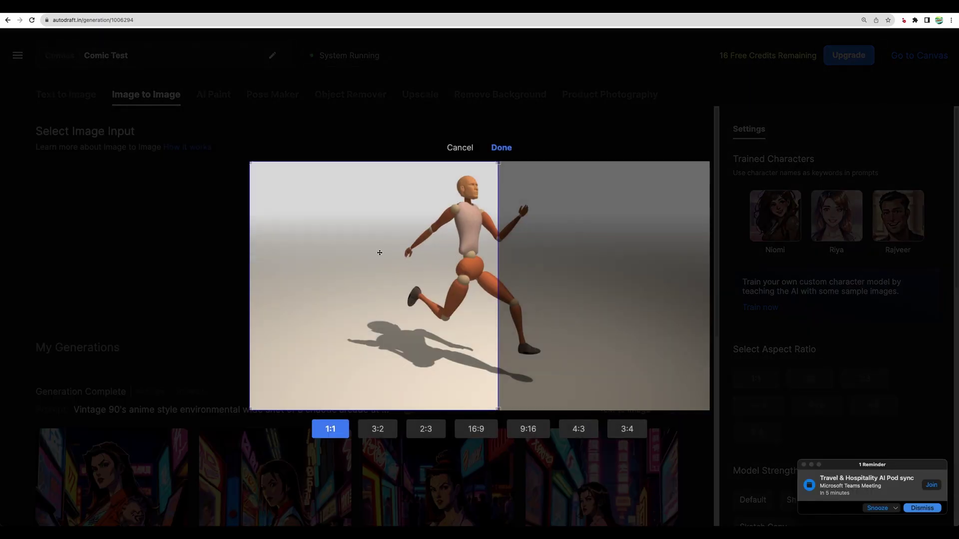
{"action": "left_click_drag", "start_coordinate": [379, 252], "coordinate": [462, 255]}
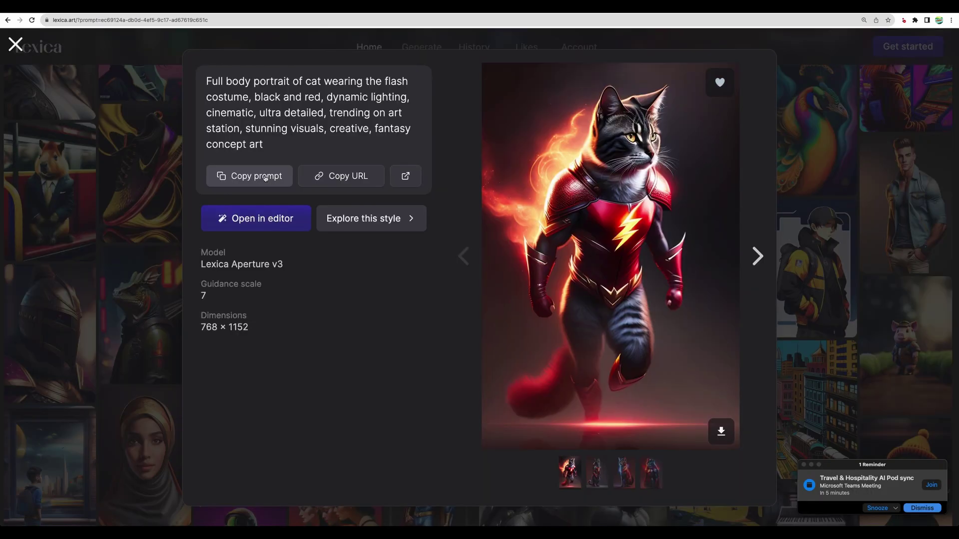
Copy the "cat wearing the flash costume" prompt from Lexica, generate Copy Pose images from it, and compare the results with the mannequin's pose.
{"action": "left_click", "coordinate": [265, 178]}
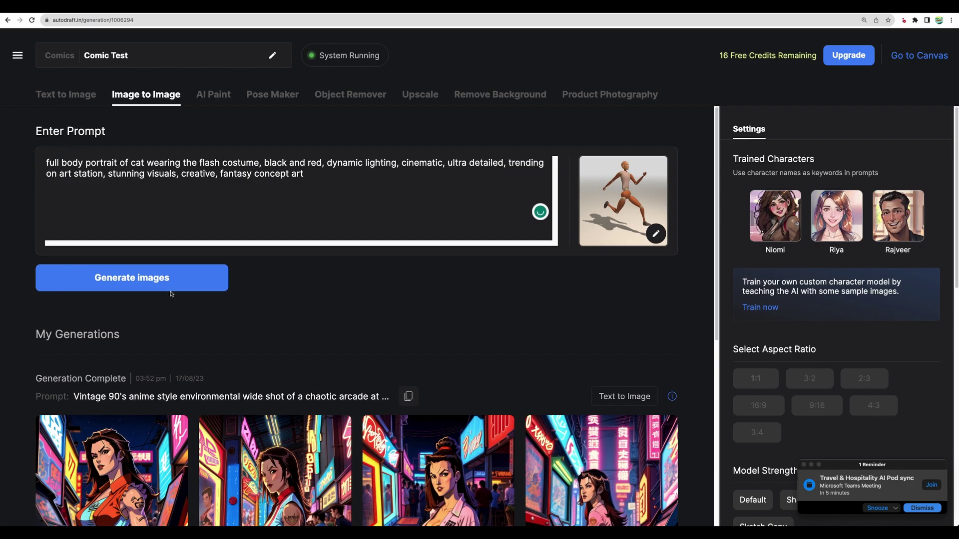
{"action": "left_click", "coordinate": [171, 283]}
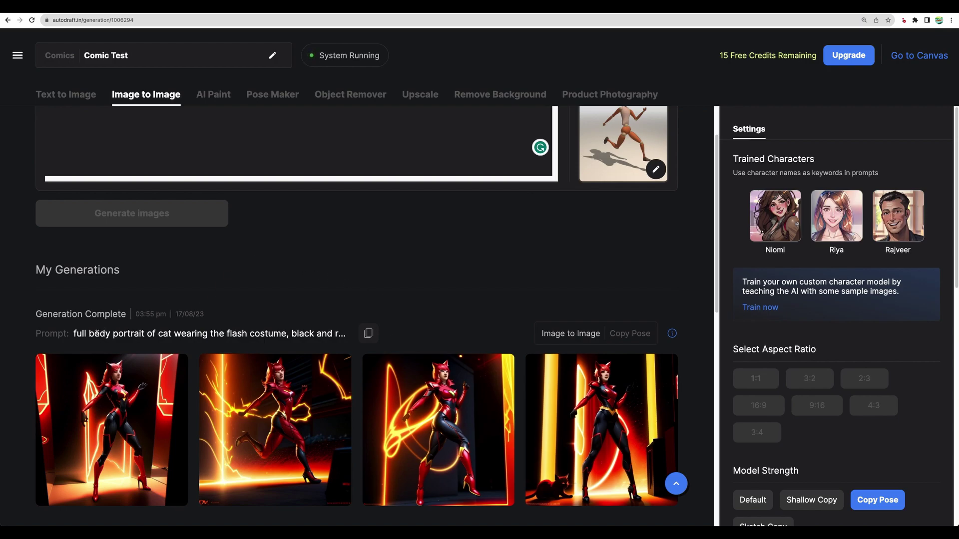
{"action": "left_click_drag", "start_coordinate": [97, 334], "coordinate": [224, 333]}
{"action": "left_click", "coordinate": [528, 252]}
{"action": "scroll", "coordinate": [487, 258], "scroll_direction": "up", "scroll_amount": 2}
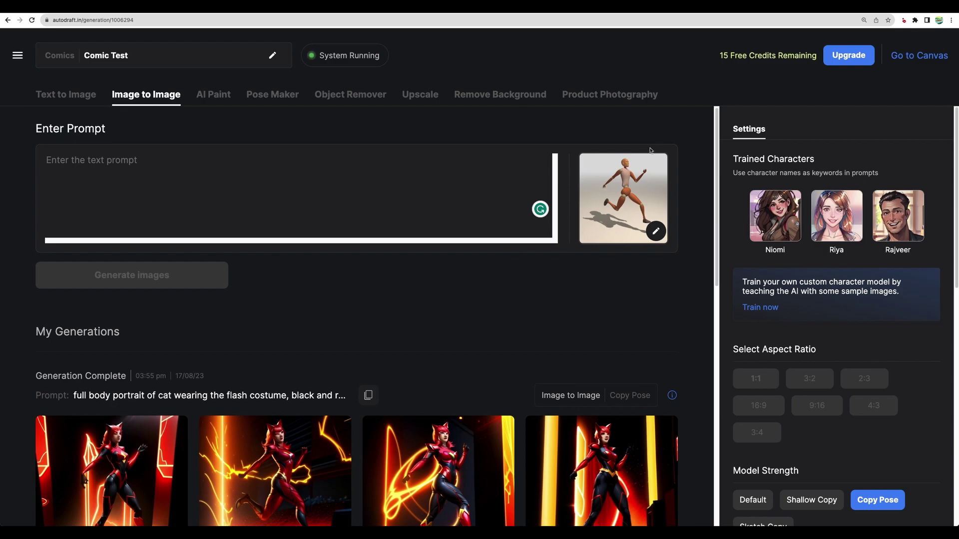
{"action": "scroll", "coordinate": [516, 428], "scroll_direction": "down", "scroll_amount": 2}
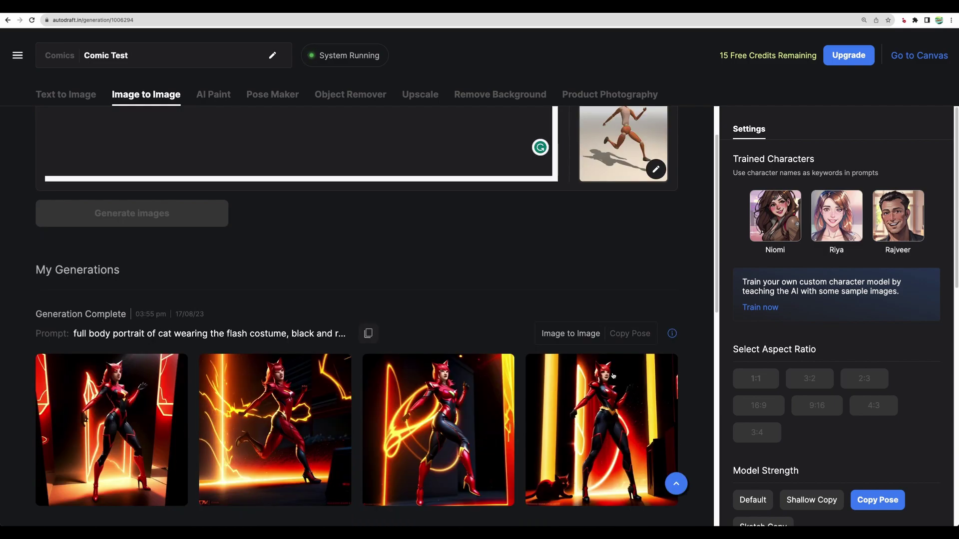
{"action": "scroll", "coordinate": [613, 376], "scroll_direction": "up", "scroll_amount": 1}
{"action": "scroll", "coordinate": [512, 289], "scroll_direction": "down", "scroll_amount": 1}
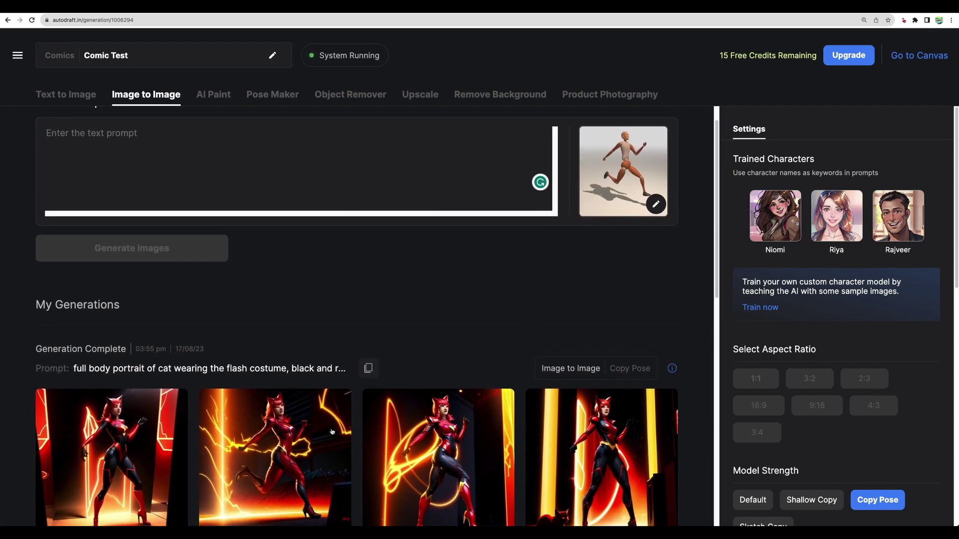
Revisit the Text to Image and Image to Image tools and look over the running-pose reference and its Copy Pose results again.
{"action": "left_click", "coordinate": [66, 95]}
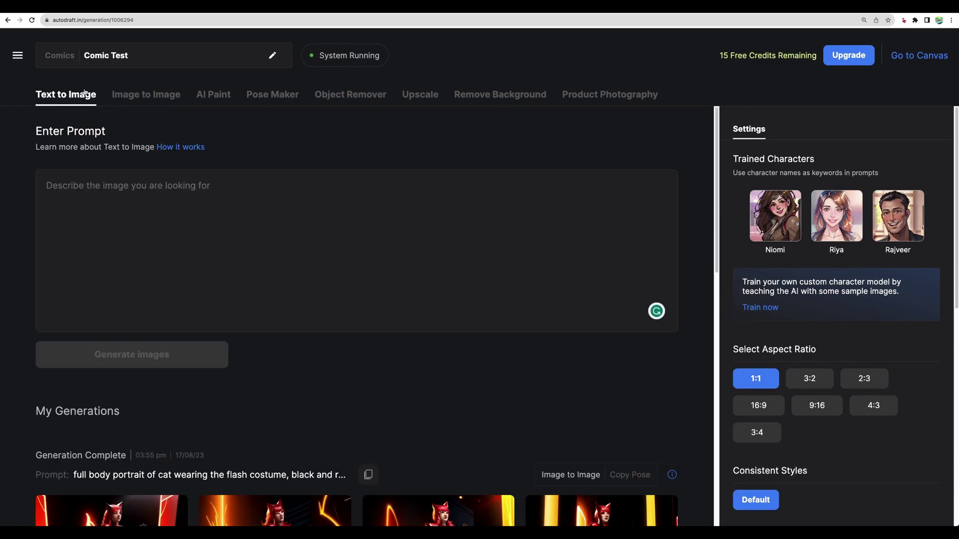
{"action": "left_click", "coordinate": [143, 94]}
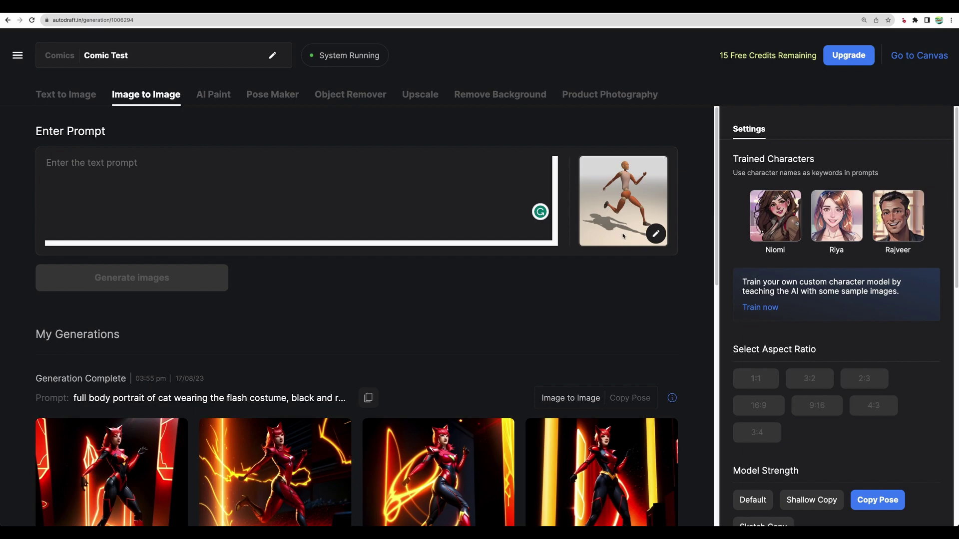
{"action": "scroll", "coordinate": [341, 327], "scroll_direction": "down", "scroll_amount": 1}
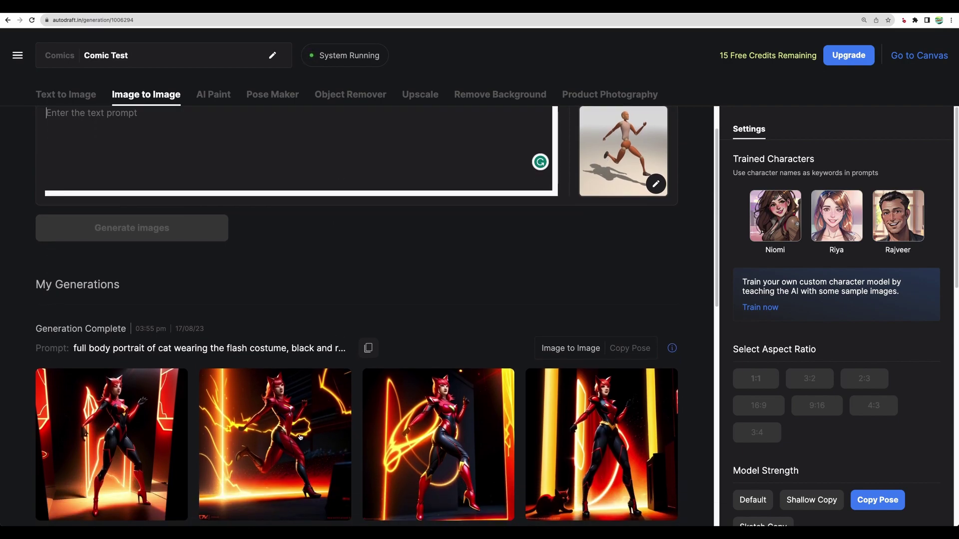
{"action": "scroll", "coordinate": [310, 285], "scroll_direction": "up", "scroll_amount": 1}
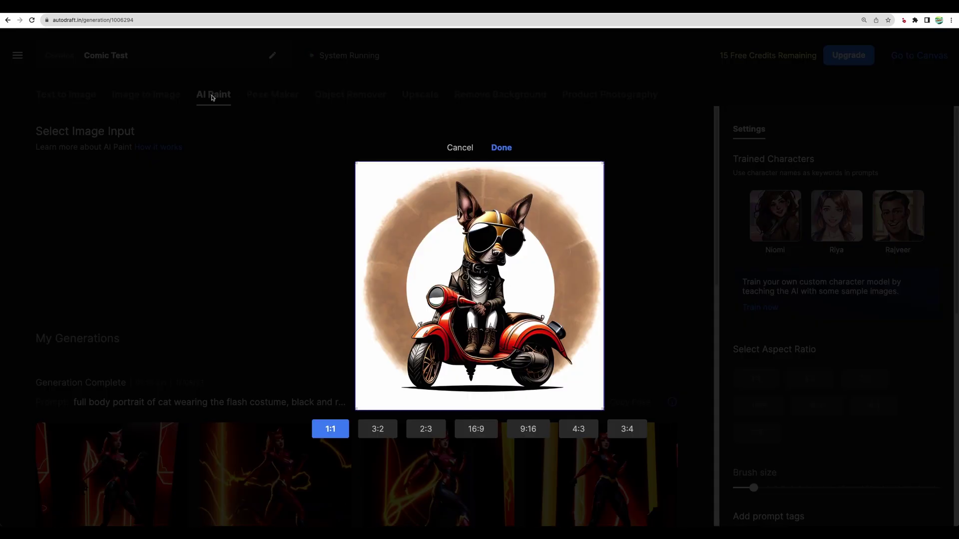
Load the scooter dog image into AI Paint at 1:1, erase the dog's head, and generate replacements from the prompt "bunny in sunglasses".
{"action": "left_click", "coordinate": [502, 147]}
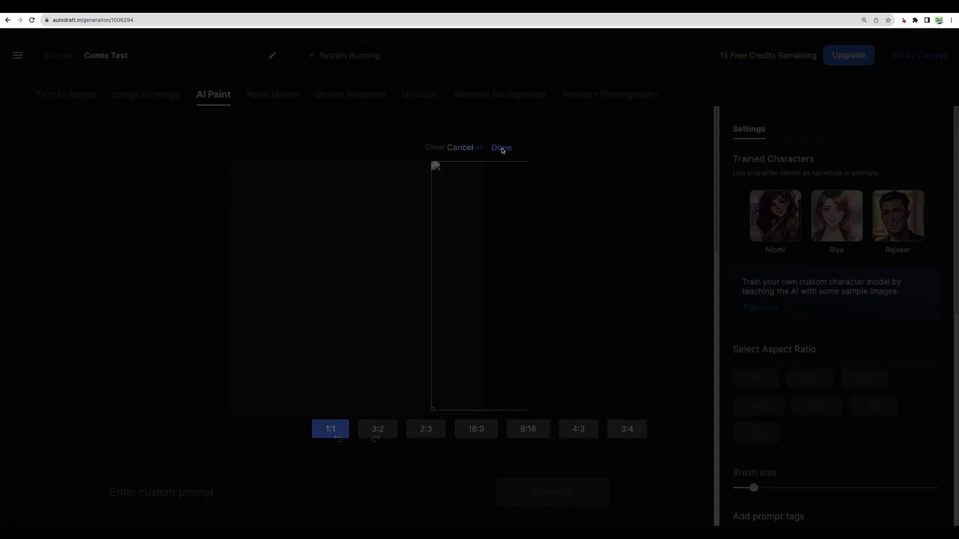
{"action": "mouse_move", "coordinate": [336, 192]}
{"action": "left_mouse_down"}
{"action": "mouse_move", "coordinate": [334, 224]}
{"action": "mouse_move", "coordinate": [361, 227]}
{"action": "mouse_move", "coordinate": [370, 252]}
{"action": "mouse_move", "coordinate": [347, 264]}
{"action": "mouse_move", "coordinate": [375, 221]}
{"action": "mouse_move", "coordinate": [370, 232]}
{"action": "mouse_move", "coordinate": [387, 235]}
{"action": "mouse_move", "coordinate": [354, 252]}
{"action": "mouse_move", "coordinate": [379, 268]}
{"action": "left_mouse_up"}
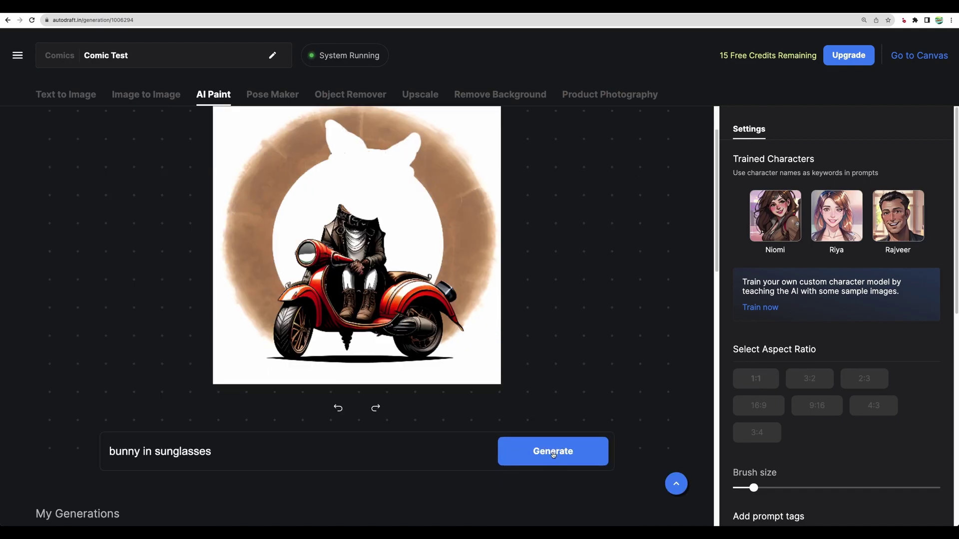
{"action": "left_click", "coordinate": [553, 452]}
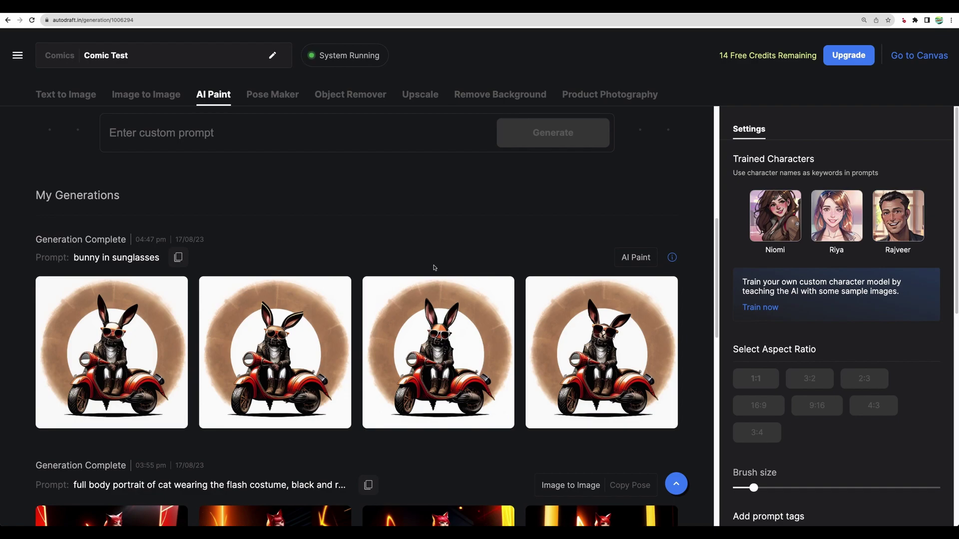
{"action": "scroll", "coordinate": [394, 210], "scroll_direction": "up", "scroll_amount": 8}
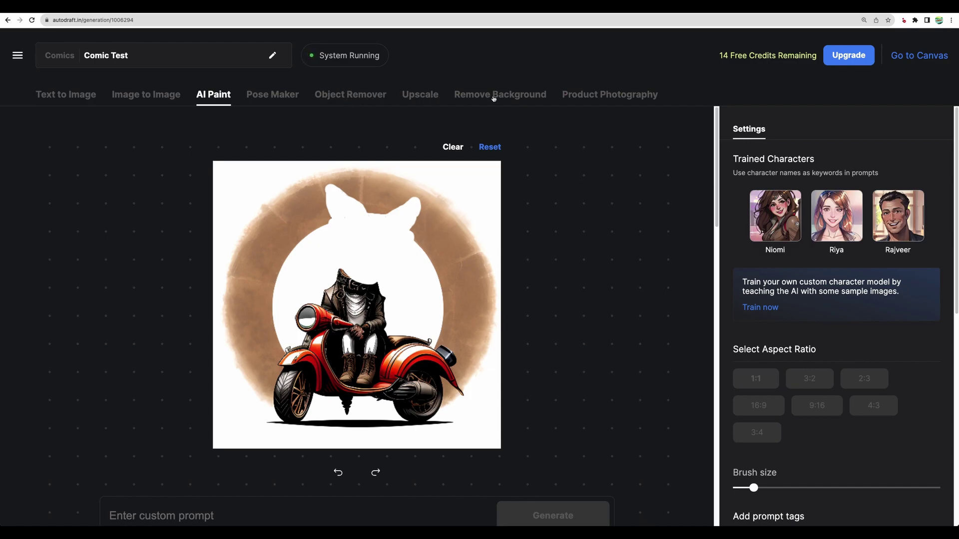
{"action": "left_click", "coordinate": [595, 93]}
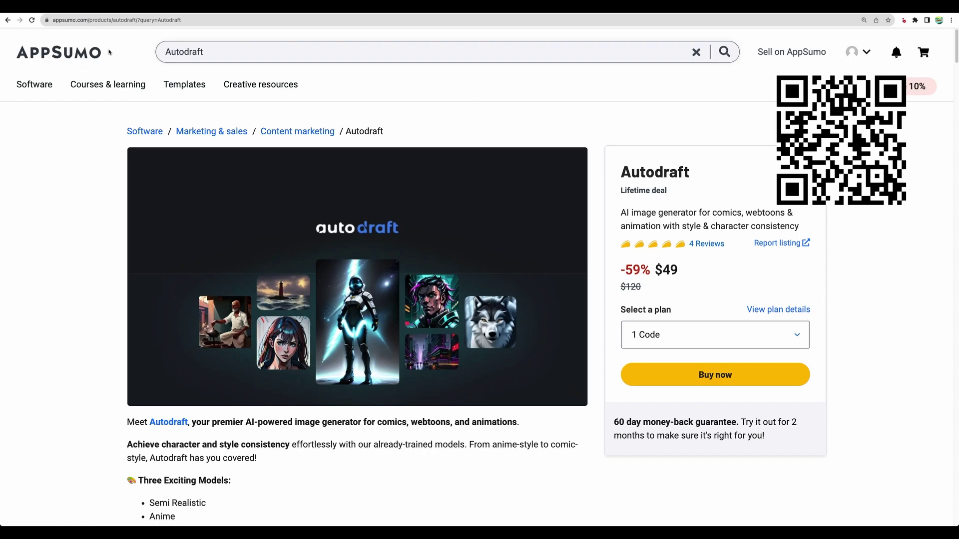
On the AppSumo Autodraft deal page, examine the lists of available models and creation capabilities in the product overview.
{"action": "scroll", "coordinate": [270, 267], "scroll_direction": "down", "scroll_amount": 2}
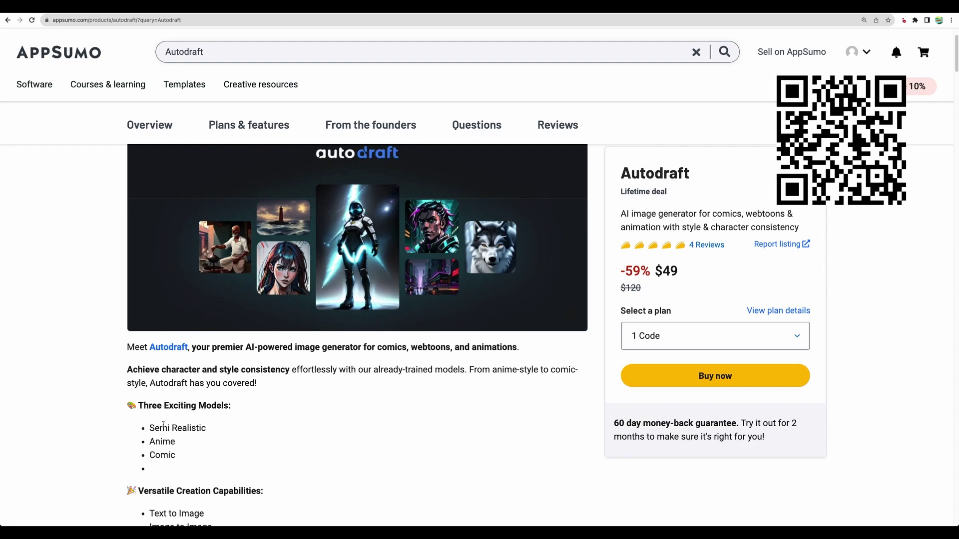
{"action": "left_click_drag", "start_coordinate": [149, 428], "coordinate": [184, 454]}
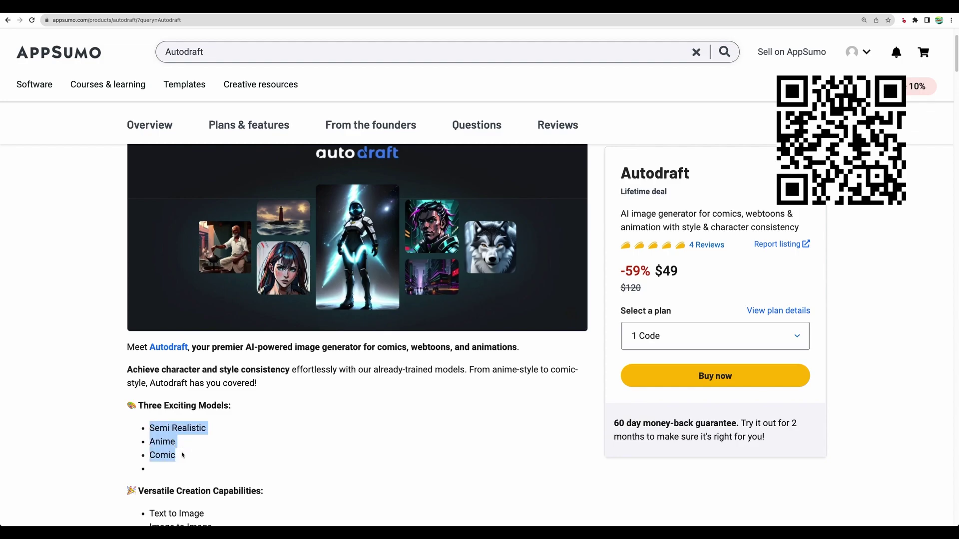
{"action": "left_click", "coordinate": [168, 428]}
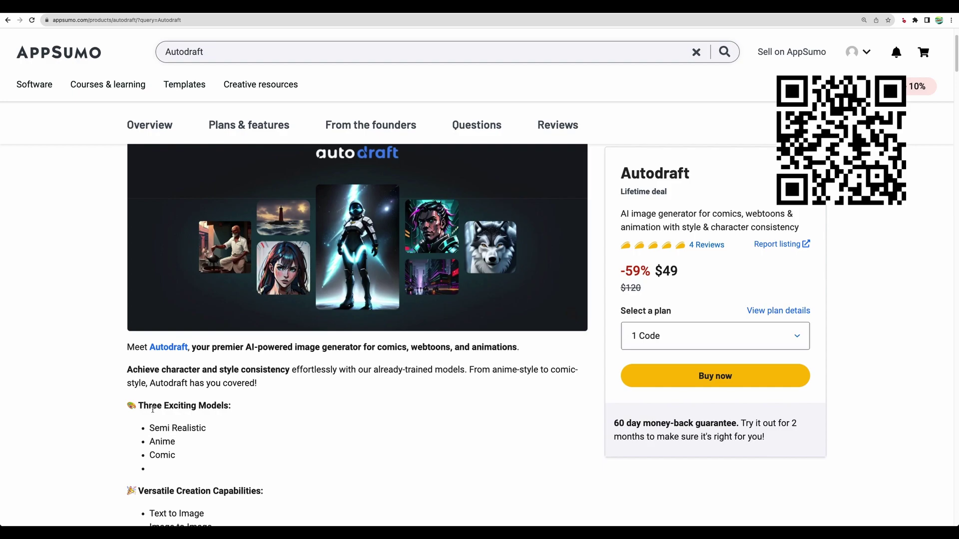
{"action": "left_click", "coordinate": [150, 441]}
{"action": "mouse_move", "coordinate": [150, 441]}
{"action": "left_mouse_down"}
{"action": "mouse_move", "coordinate": [177, 454]}
{"action": "mouse_move", "coordinate": [153, 442]}
{"action": "left_mouse_up"}
{"action": "left_click", "coordinate": [151, 442]}
{"action": "scroll", "coordinate": [213, 369], "scroll_direction": "down", "scroll_amount": 3}
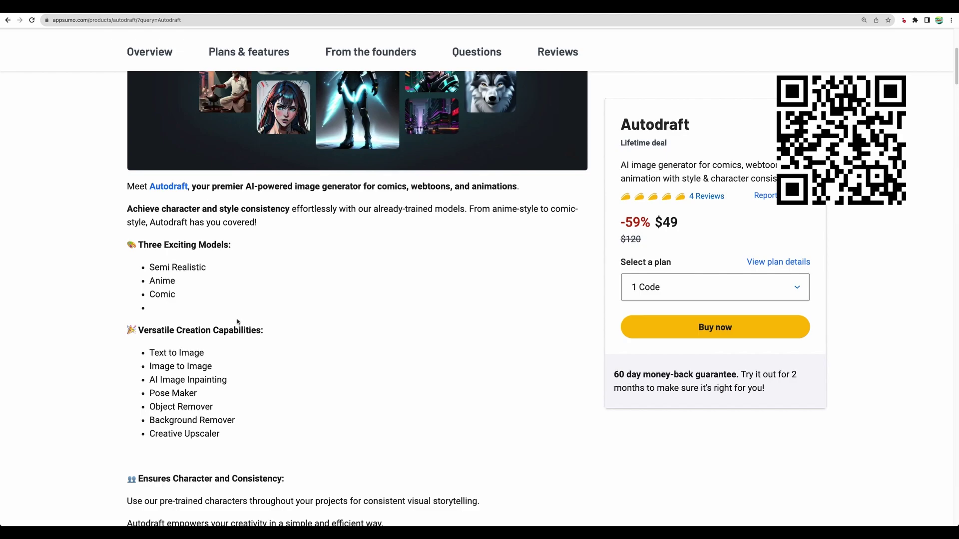
{"action": "scroll", "coordinate": [164, 413], "scroll_direction": "up", "scroll_amount": 1}
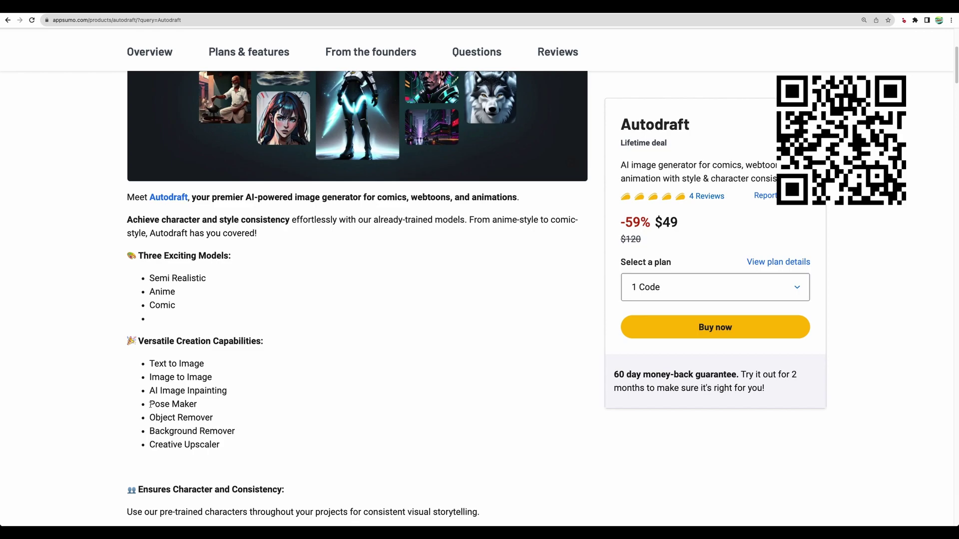
{"action": "scroll", "coordinate": [270, 345], "scroll_direction": "up", "scroll_amount": 3}
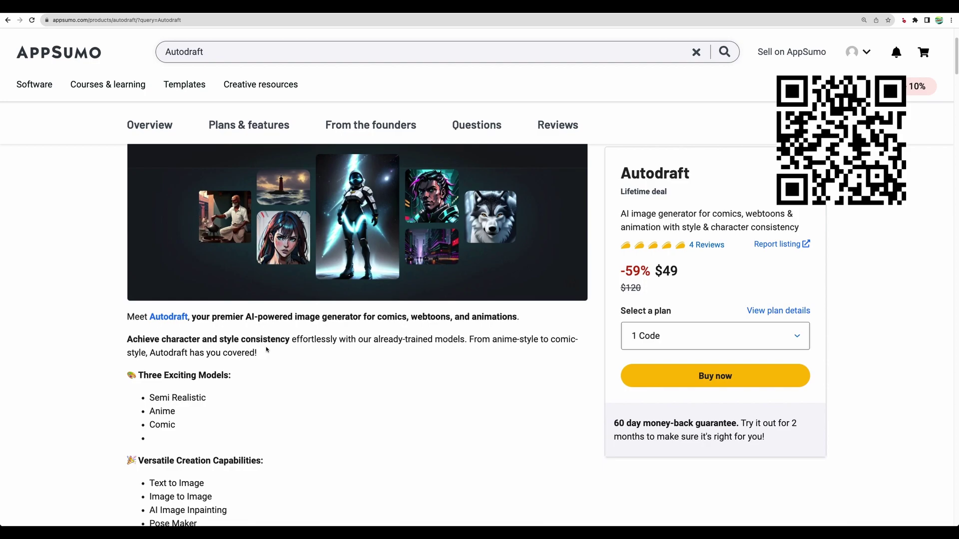
Compare the three one-time purchase plans, highlighting the custom model allowance and the Plan 3 heading.
{"action": "scroll", "coordinate": [266, 349], "scroll_direction": "down", "scroll_amount": 15}
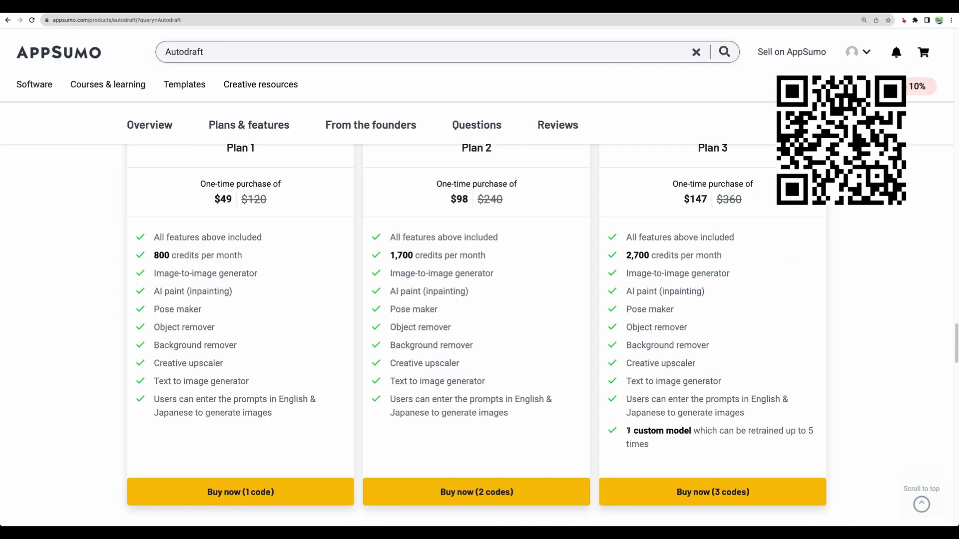
{"action": "left_click_drag", "start_coordinate": [626, 431], "coordinate": [691, 434]}
{"action": "scroll", "coordinate": [663, 344], "scroll_direction": "up", "scroll_amount": 1}
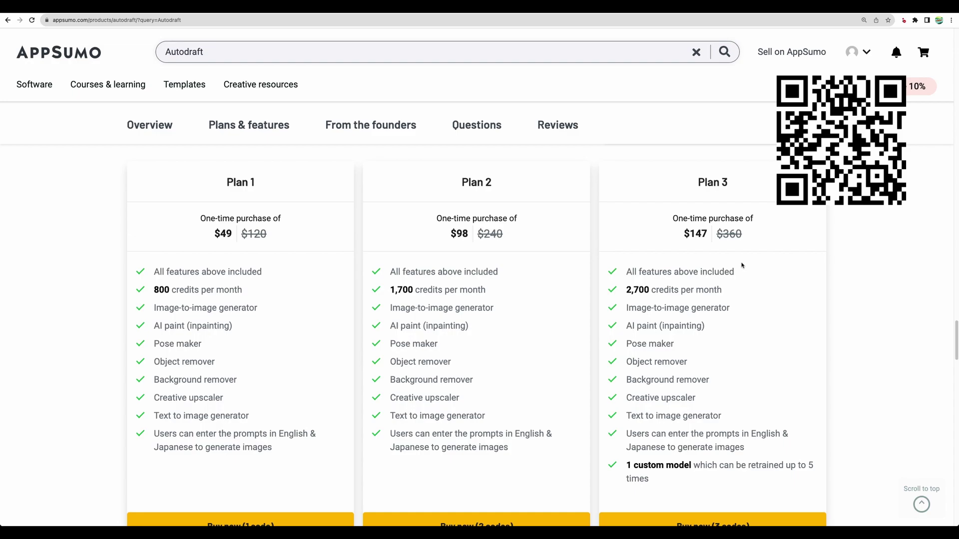
{"action": "left_click_drag", "start_coordinate": [696, 182], "coordinate": [727, 185]}
{"action": "scroll", "coordinate": [540, 299], "scroll_direction": "up", "scroll_amount": 20}
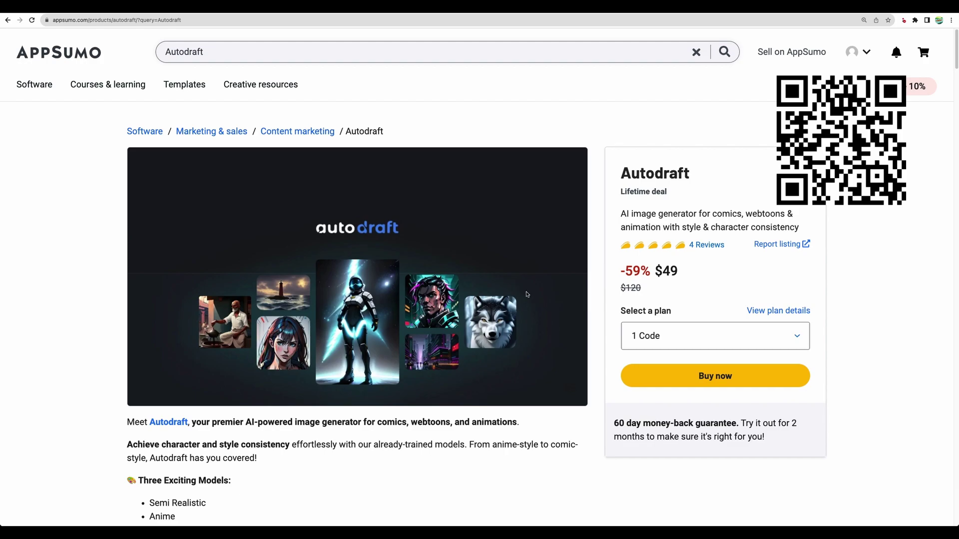
{"action": "scroll", "coordinate": [439, 318], "scroll_direction": "down", "scroll_amount": 2}
{"action": "scroll", "coordinate": [437, 320], "scroll_direction": "down", "scroll_amount": 2}
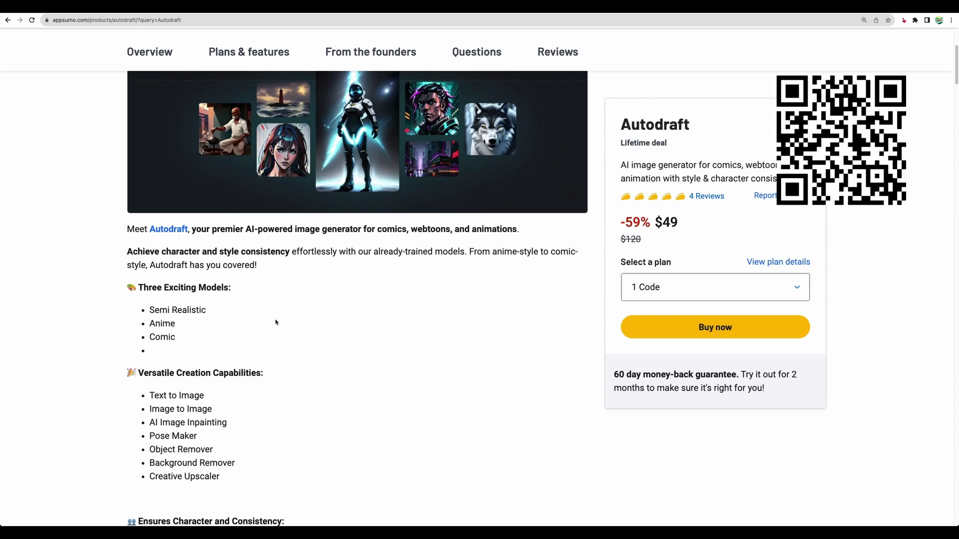
{"action": "scroll", "coordinate": [273, 335], "scroll_direction": "down", "scroll_amount": 8}
{"action": "scroll", "coordinate": [106, 290], "scroll_direction": "up", "scroll_amount": 12}
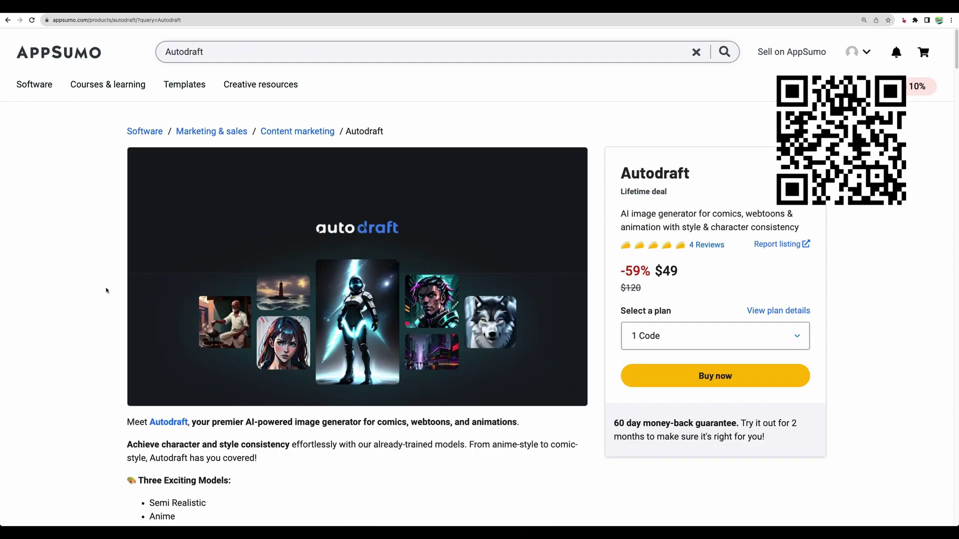